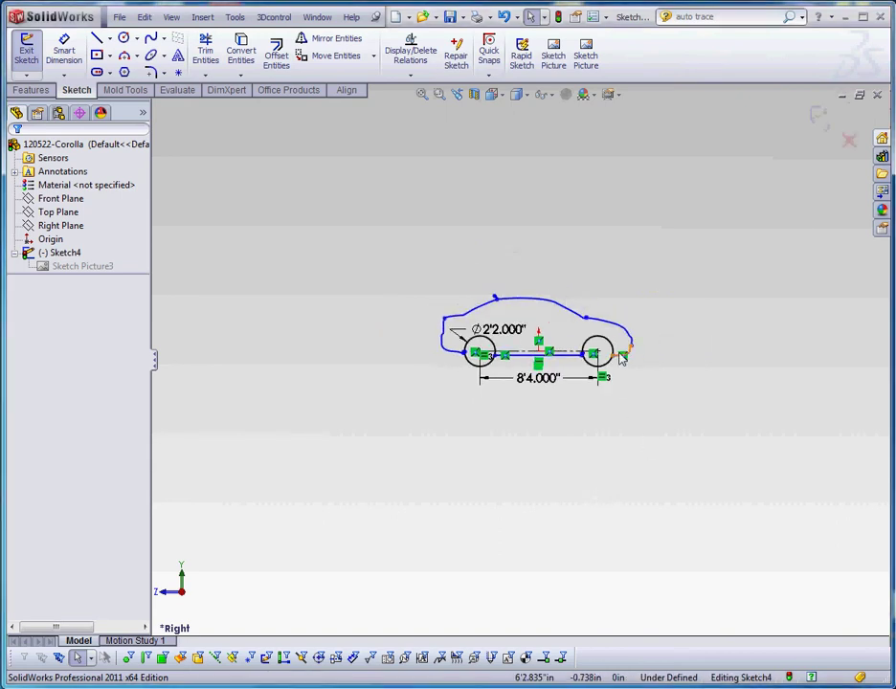
Select the whole traced car outline chain with Select Chain and delete it.
{"action": "scroll", "coordinate": [536, 334], "scroll_direction": "down", "scroll_amount": 5}
{"action": "scroll", "coordinate": [521, 332], "scroll_direction": "up", "scroll_amount": 3}
{"action": "scroll", "coordinate": [493, 340], "scroll_direction": "down", "scroll_amount": 1}
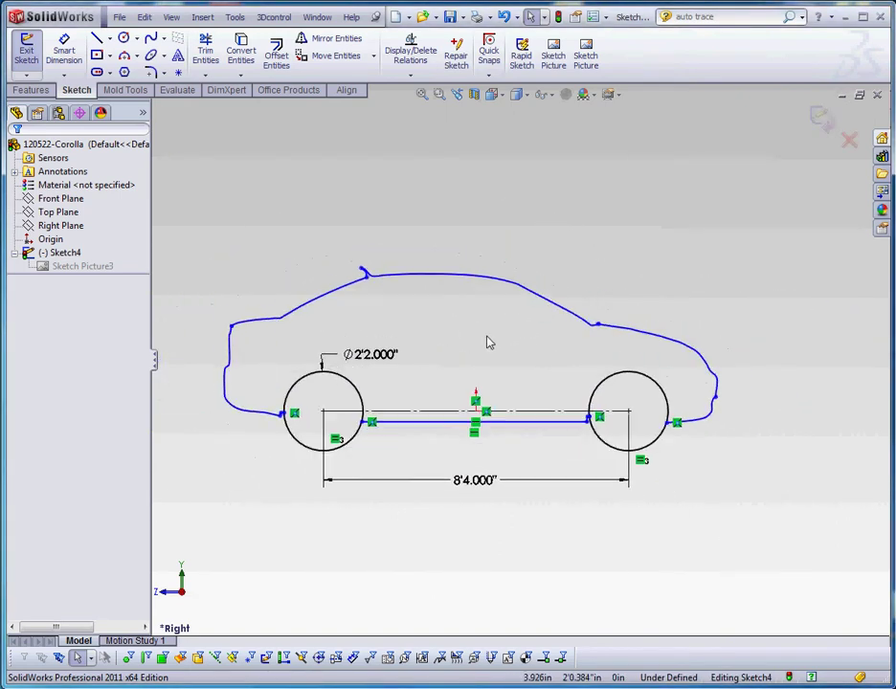
{"action": "scroll", "coordinate": [305, 430], "scroll_direction": "down", "scroll_amount": 3}
{"action": "scroll", "coordinate": [296, 402], "scroll_direction": "up", "scroll_amount": 1}
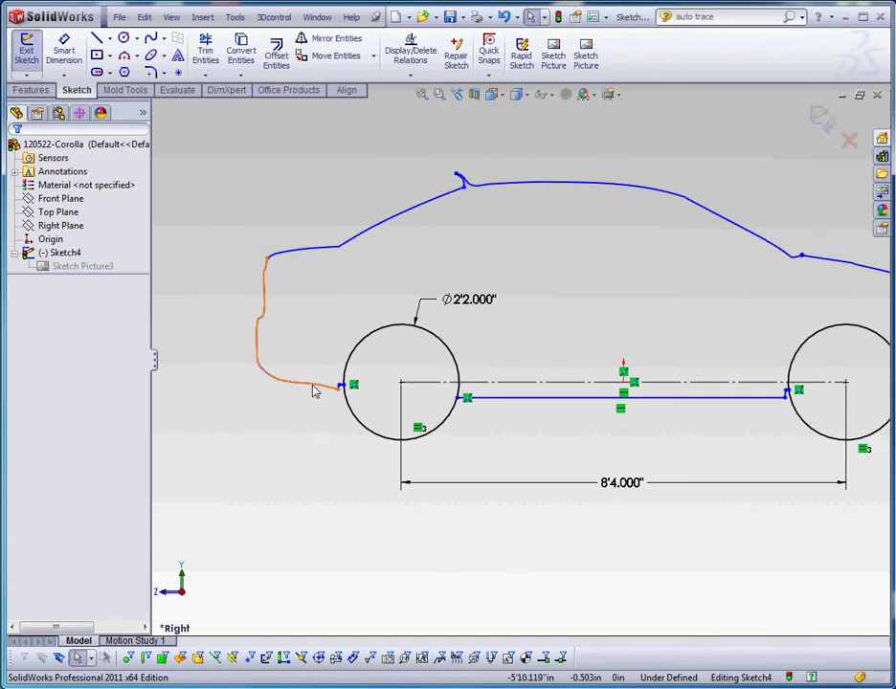
{"action": "right_click", "coordinate": [315, 391]}
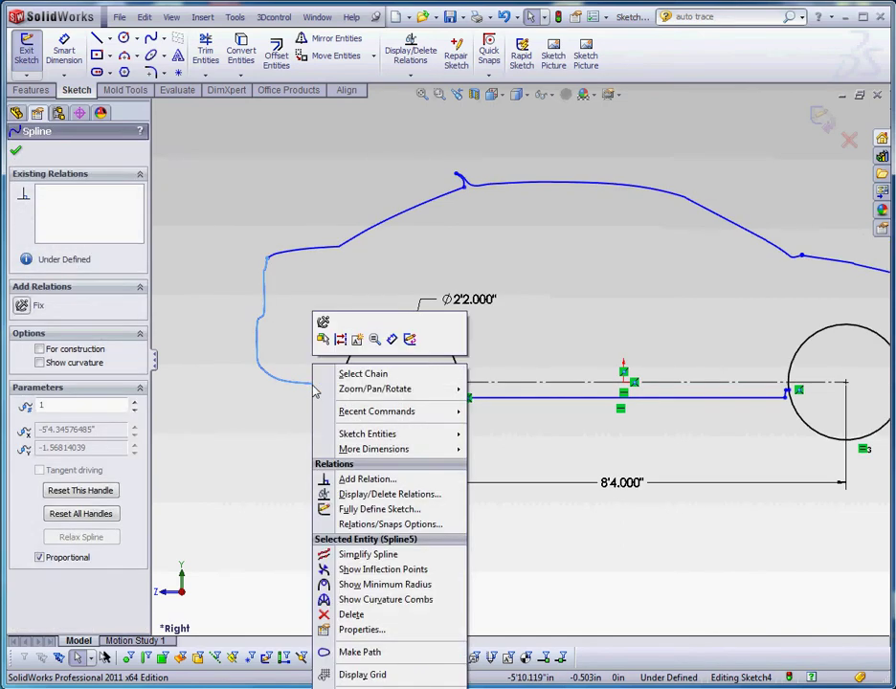
{"action": "left_click", "coordinate": [382, 374]}
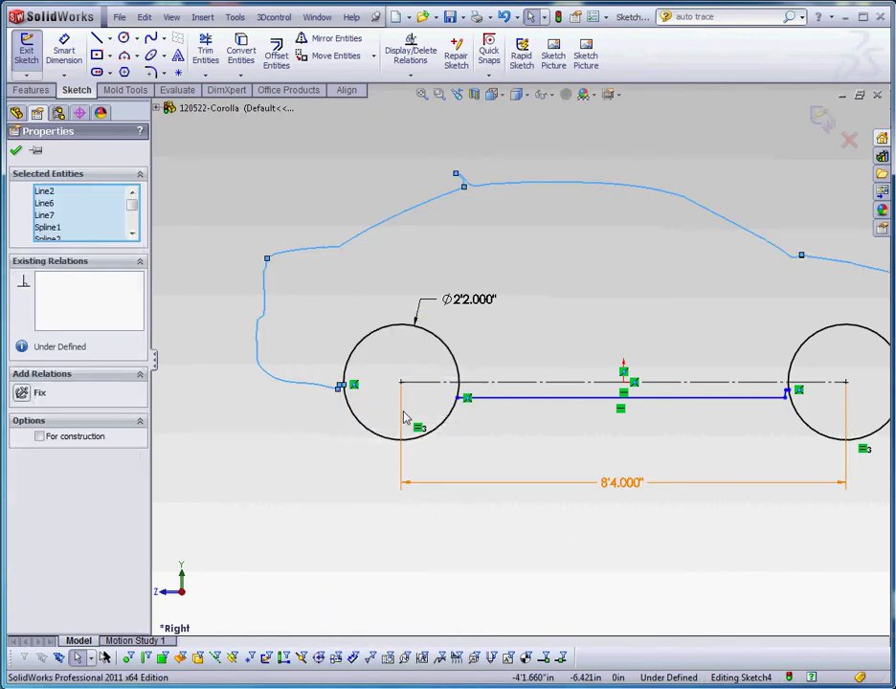
{"action": "key", "text": "Delete"}
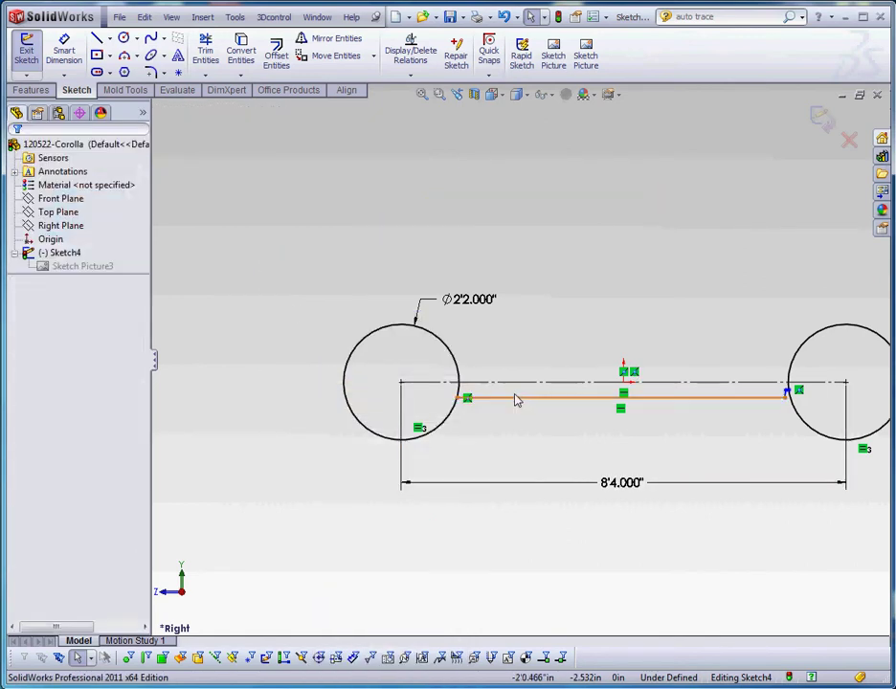
Delete the line between the tire circles and the two leftover short lines near the right wheel.
{"action": "key", "text": "Delete"}
{"action": "scroll", "coordinate": [596, 386], "scroll_direction": "down", "scroll_amount": 5}
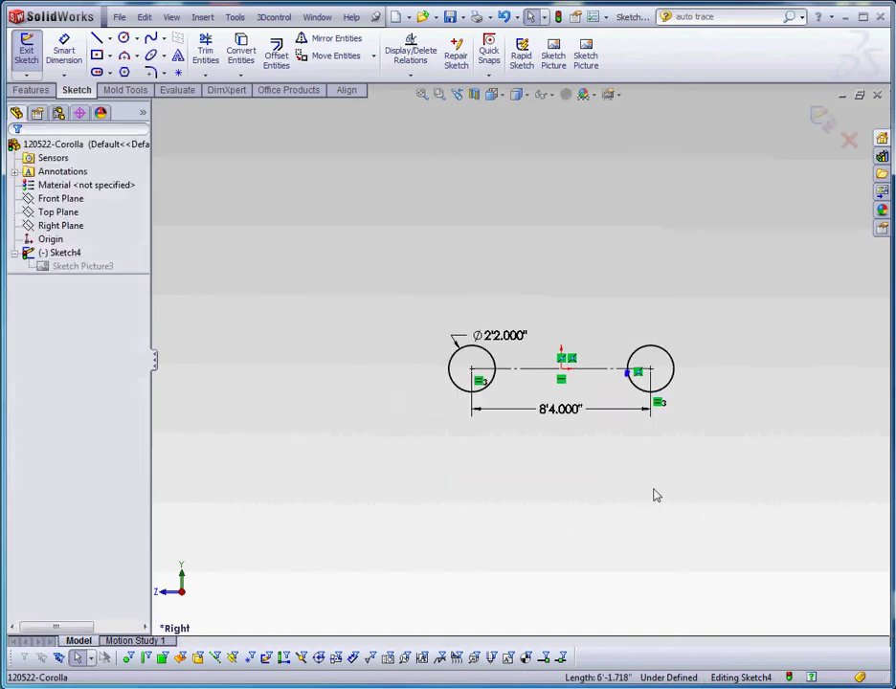
{"action": "scroll", "coordinate": [612, 362], "scroll_direction": "up", "scroll_amount": 6}
{"action": "left_click_drag", "start_coordinate": [532, 284], "coordinate": [615, 381]}
{"action": "key", "text": "Delete"}
{"action": "scroll", "coordinate": [517, 355], "scroll_direction": "down", "scroll_amount": 5}
{"action": "scroll", "coordinate": [494, 337], "scroll_direction": "up", "scroll_amount": 2}
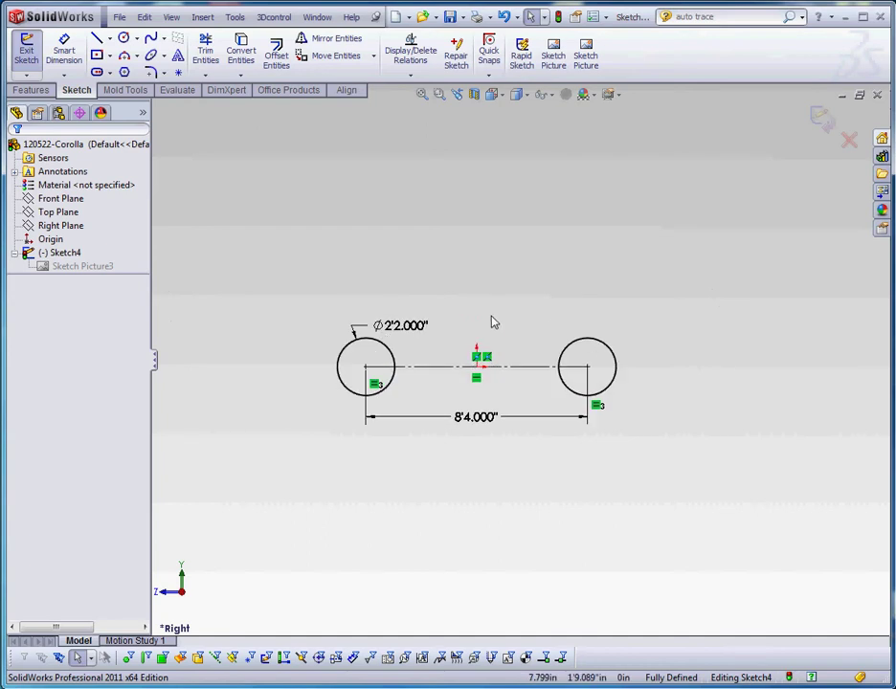
Exit Sketch4 and unsuppress Sketch Picture3 so the car photo shows behind the tire circles.
{"action": "left_click", "coordinate": [75, 268]}
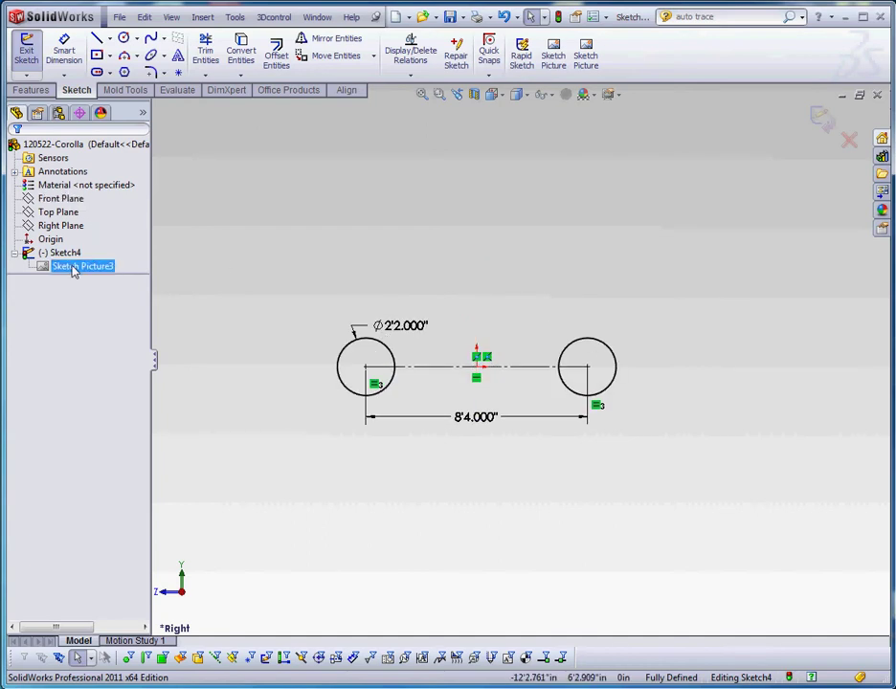
{"action": "right_click", "coordinate": [73, 272]}
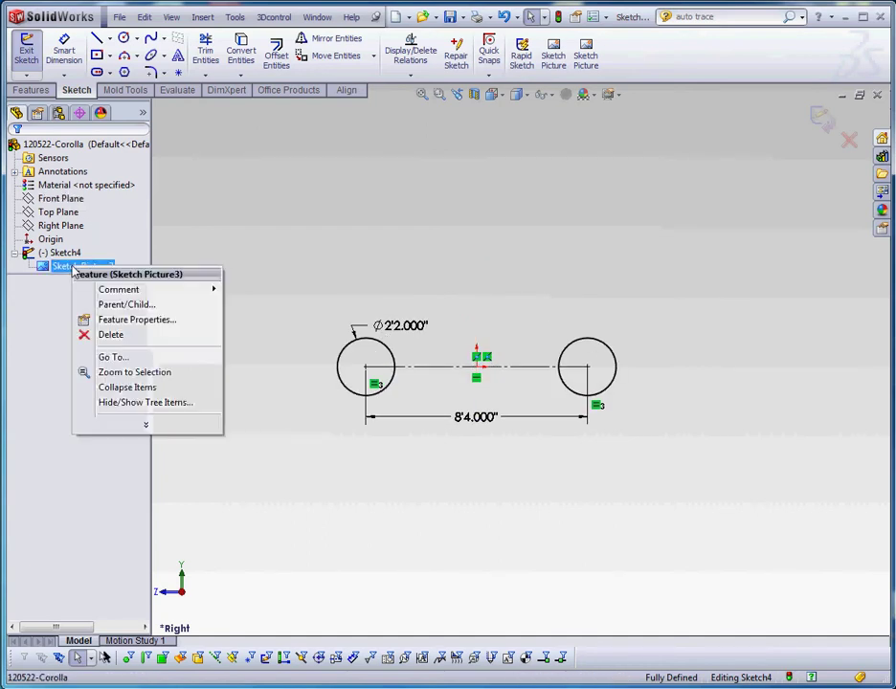
{"action": "left_click", "coordinate": [284, 189]}
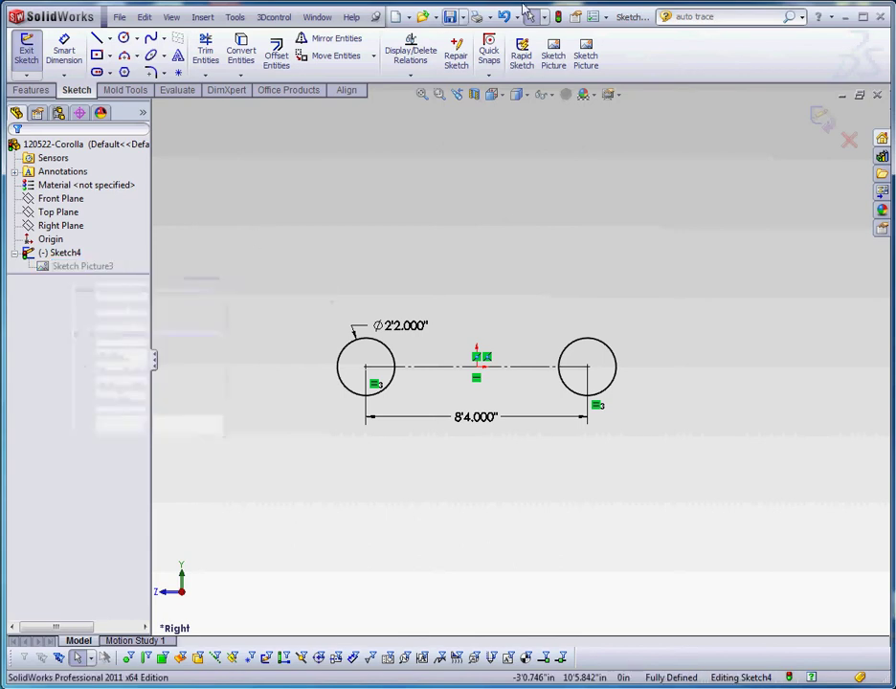
{"action": "left_click", "coordinate": [560, 19]}
{"action": "right_click", "coordinate": [97, 271]}
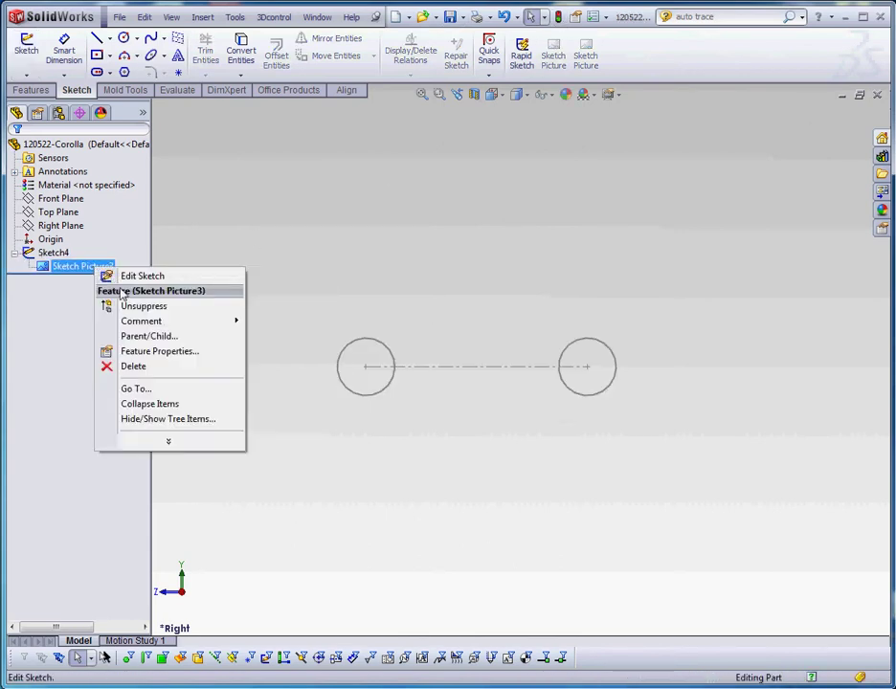
{"action": "left_click", "coordinate": [153, 277]}
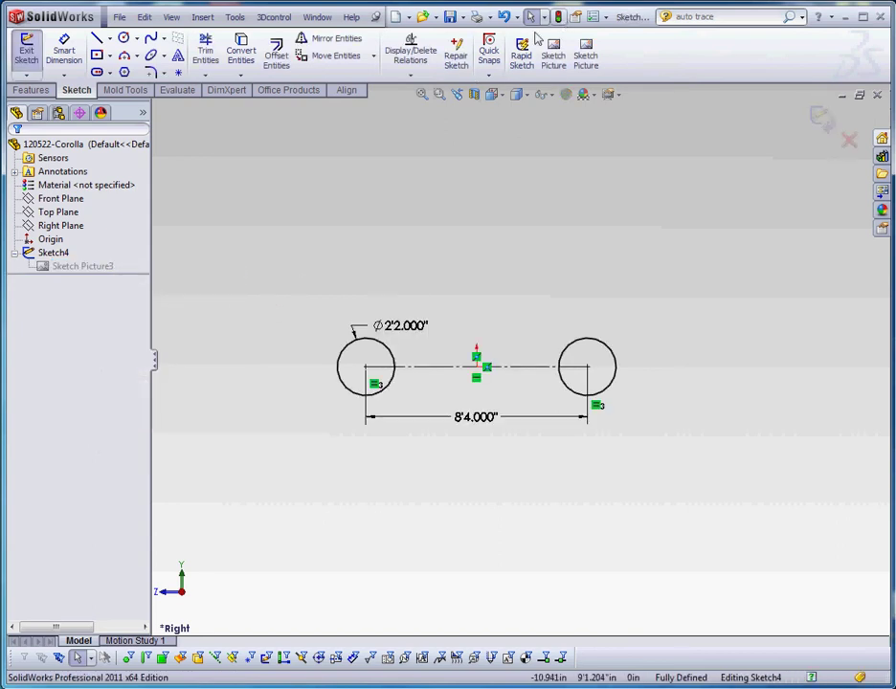
{"action": "left_click", "coordinate": [557, 17]}
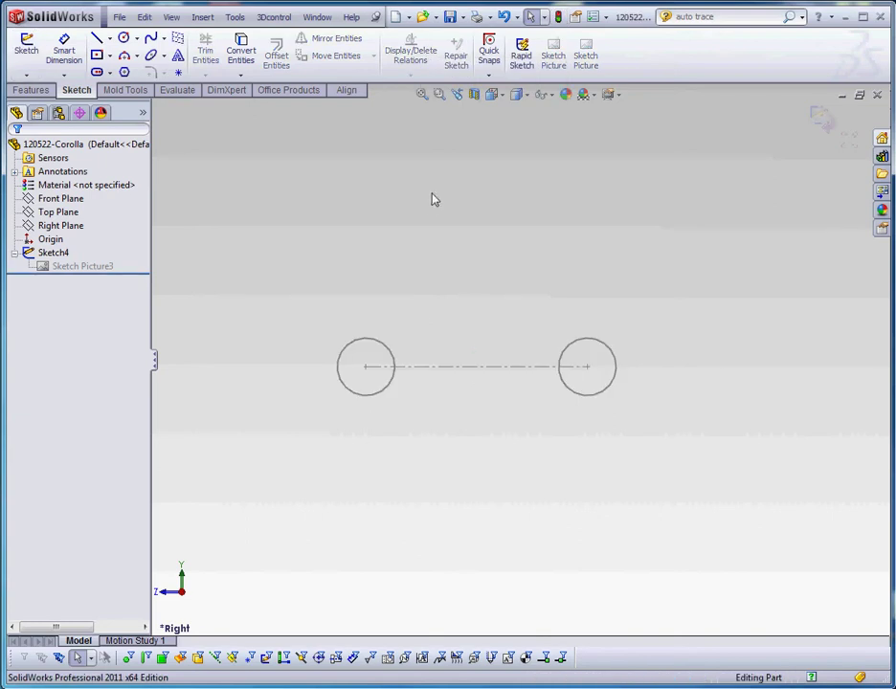
{"action": "left_click", "coordinate": [96, 266]}
{"action": "right_click", "coordinate": [101, 270]}
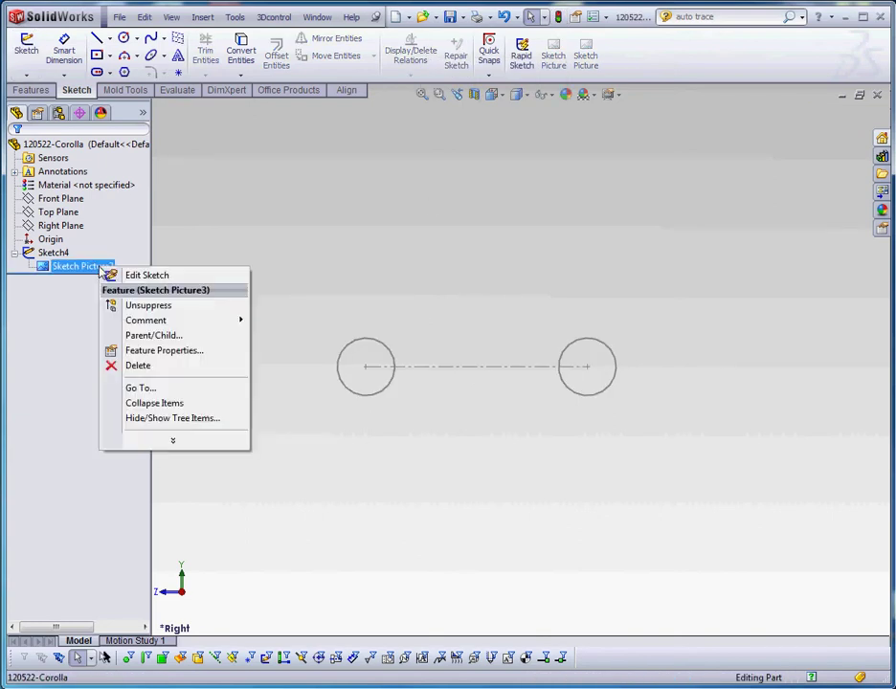
{"action": "left_click", "coordinate": [144, 305]}
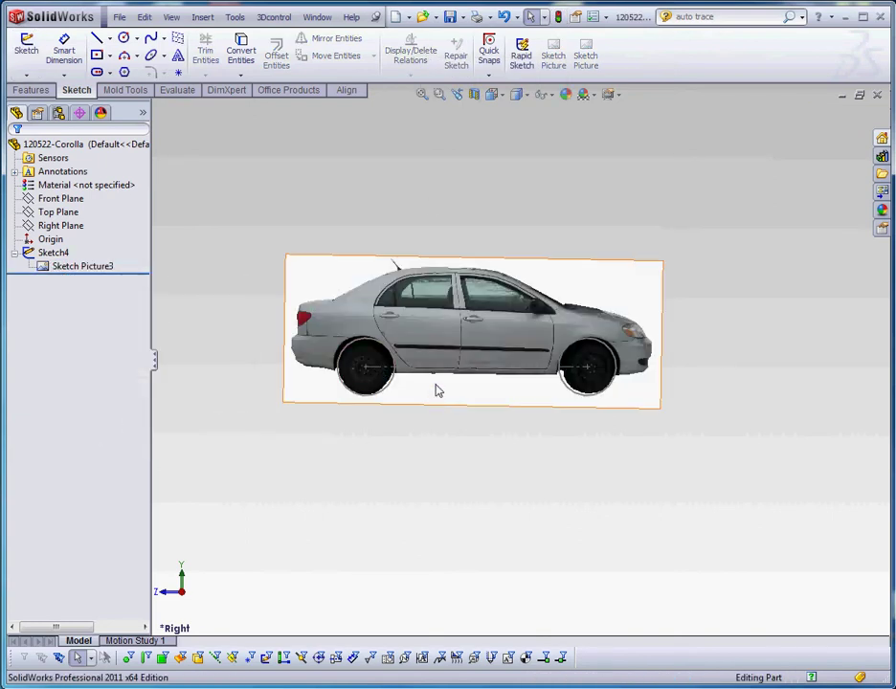
{"action": "scroll", "coordinate": [462, 360], "scroll_direction": "down", "scroll_amount": 4}
{"action": "scroll", "coordinate": [500, 374], "scroll_direction": "up", "scroll_amount": 1}
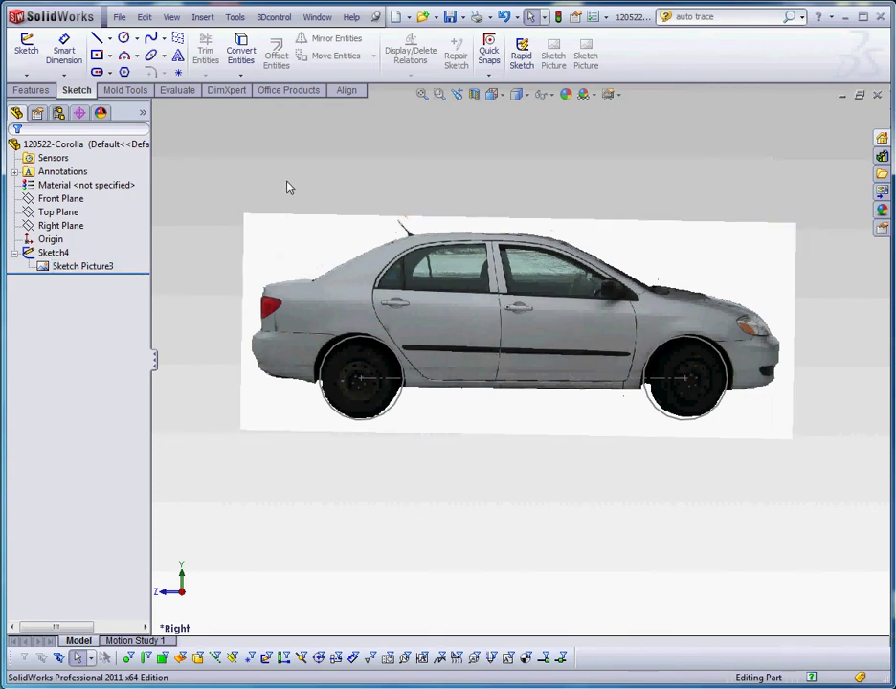
In Sketch Picture3's trace settings, lasso the rear window area freehand and begin the trace.
{"action": "left_click", "coordinate": [291, 231]}
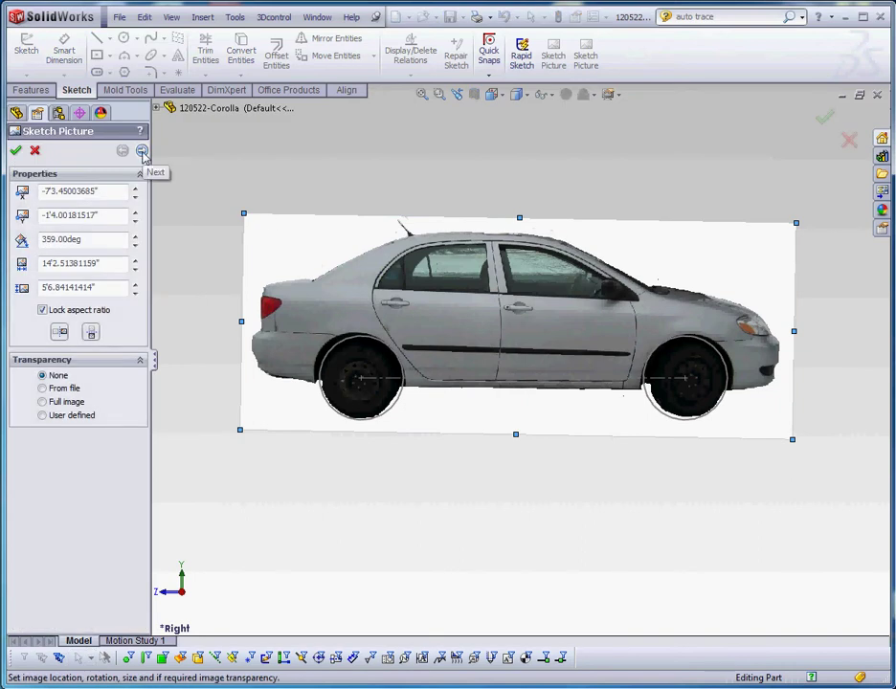
{"action": "left_click", "coordinate": [143, 153]}
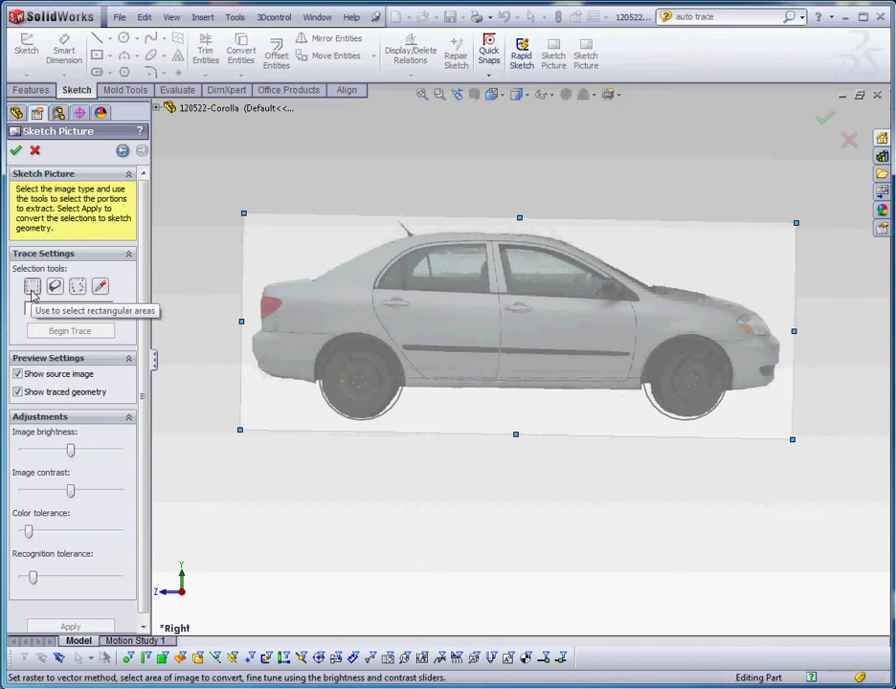
{"action": "left_click", "coordinate": [55, 286]}
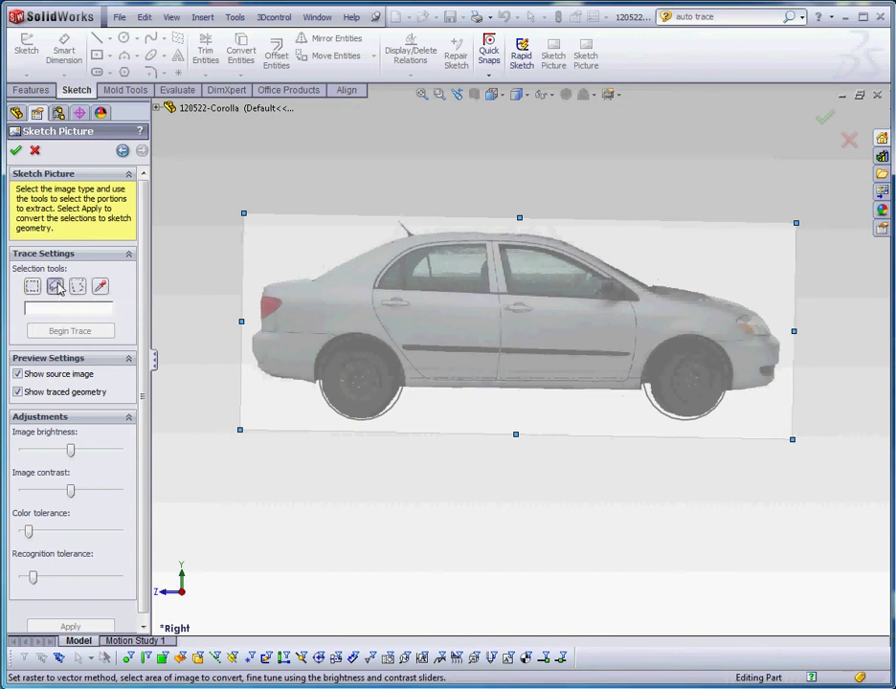
{"action": "left_click", "coordinate": [279, 284]}
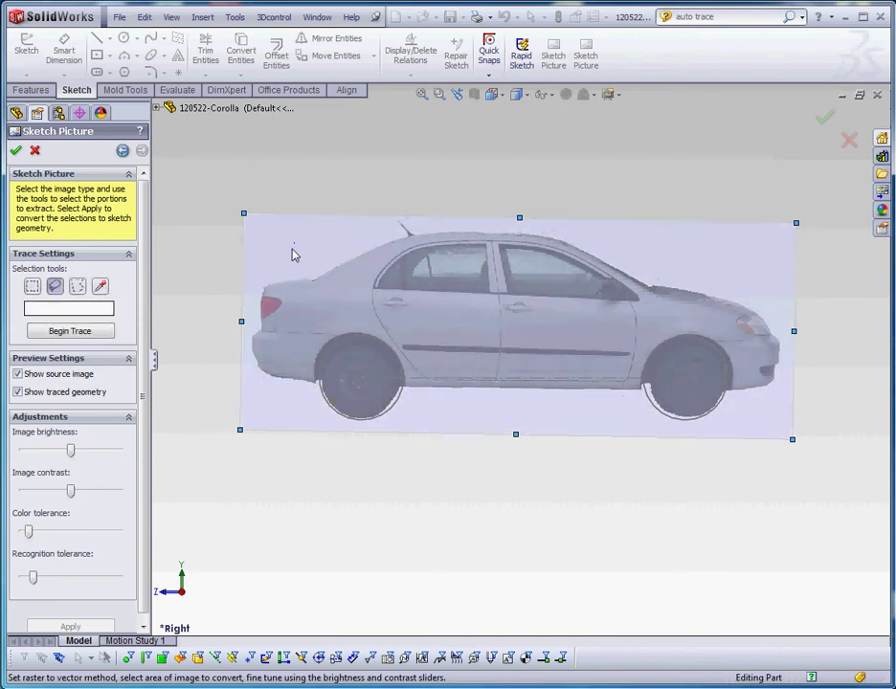
{"action": "mouse_move", "coordinate": [293, 250]}
{"action": "left_mouse_down"}
{"action": "mouse_move", "coordinate": [285, 278]}
{"action": "mouse_move", "coordinate": [315, 316]}
{"action": "mouse_move", "coordinate": [372, 307]}
{"action": "mouse_move", "coordinate": [395, 281]}
{"action": "mouse_move", "coordinate": [377, 229]}
{"action": "mouse_move", "coordinate": [320, 258]}
{"action": "left_mouse_up"}
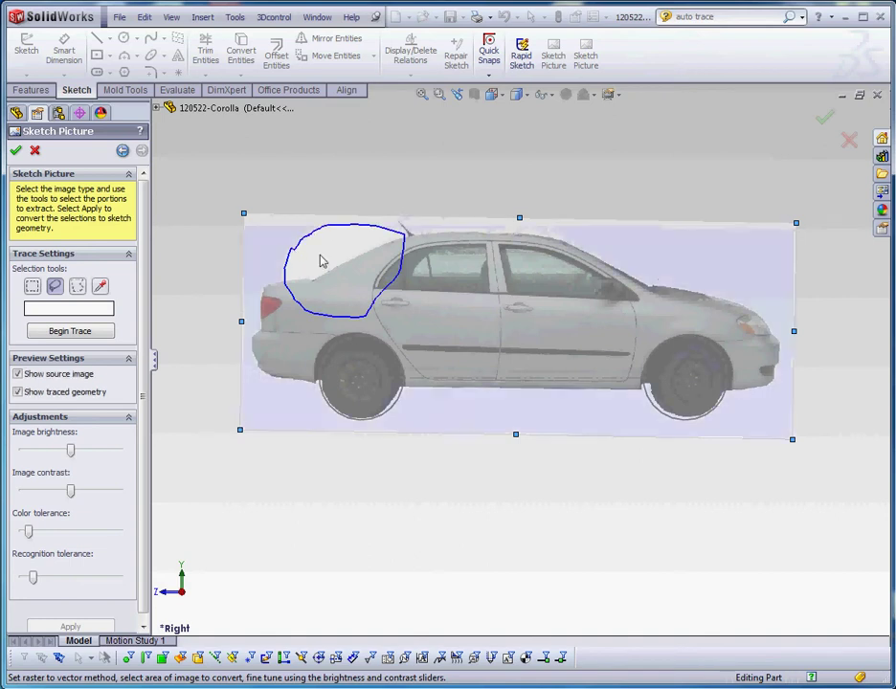
{"action": "left_click", "coordinate": [86, 332]}
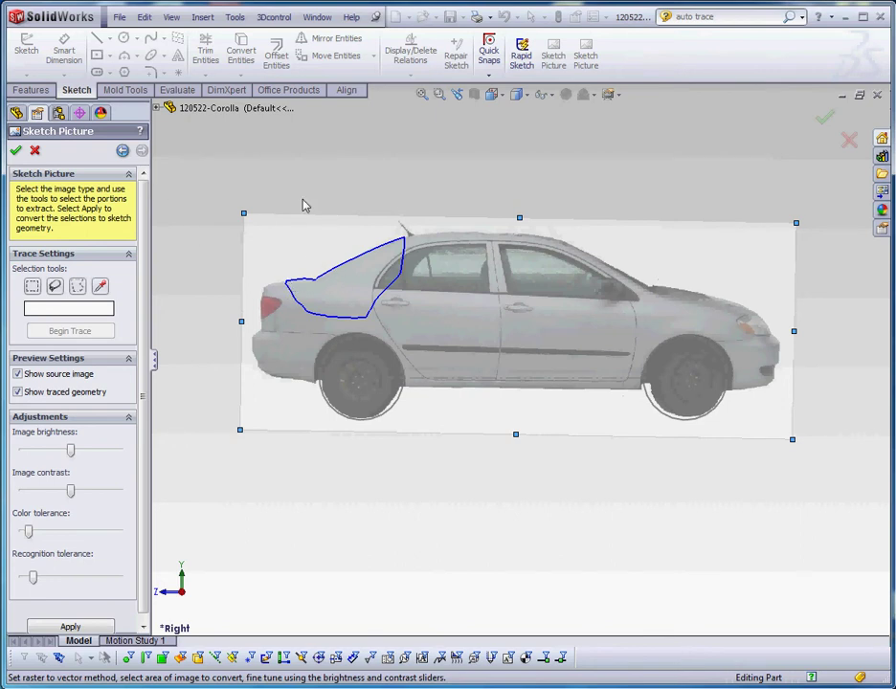
Outline the side windows with a six-point polygon area and trace it into a blue contour.
{"action": "left_click", "coordinate": [78, 289]}
{"action": "left_click", "coordinate": [381, 233]}
{"action": "left_click", "coordinate": [388, 272]}
{"action": "left_click", "coordinate": [441, 287]}
{"action": "left_click", "coordinate": [571, 265]}
{"action": "left_click", "coordinate": [591, 237]}
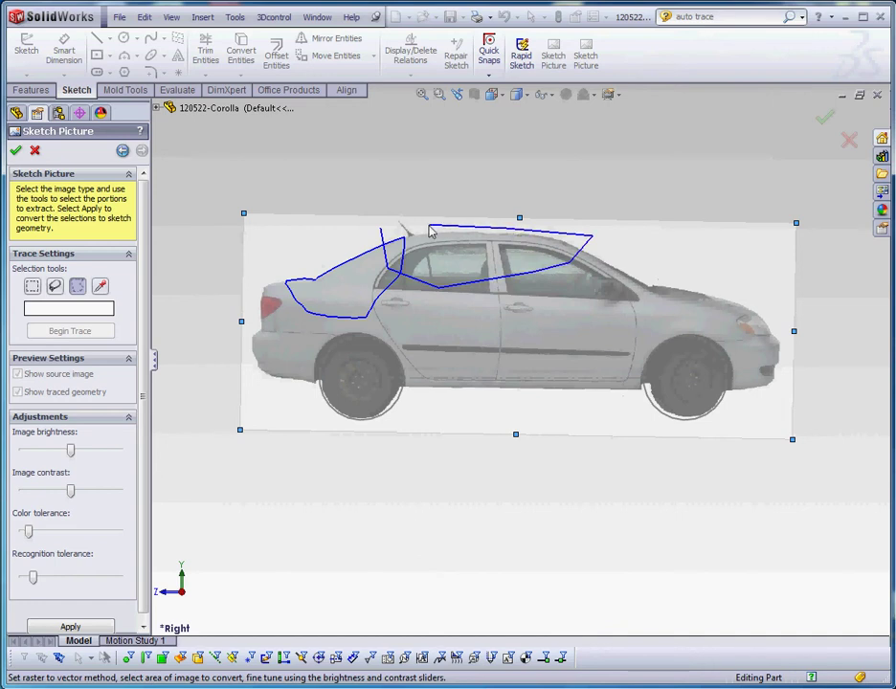
{"action": "left_click", "coordinate": [383, 231]}
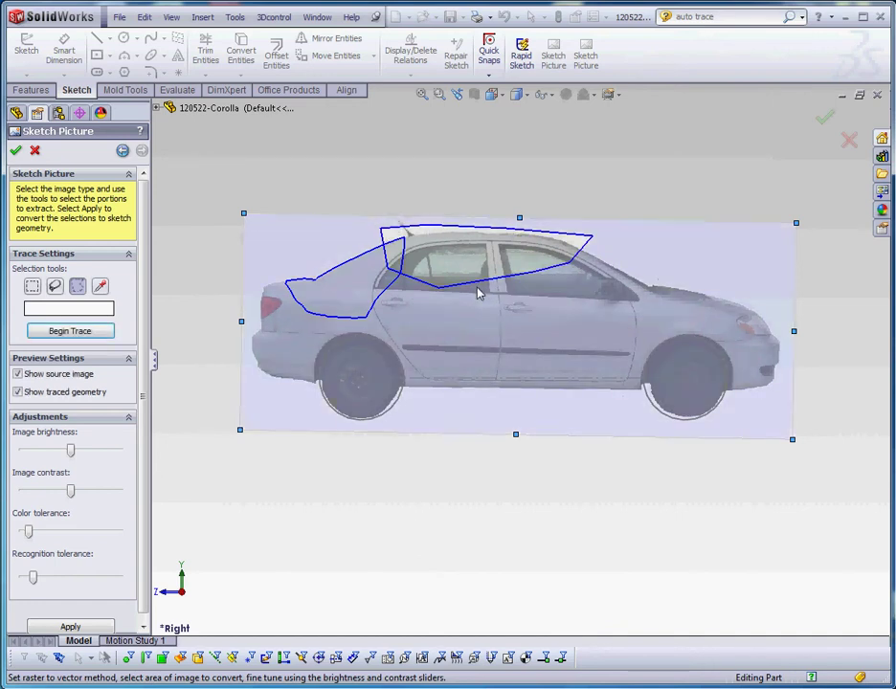
{"action": "scroll", "coordinate": [486, 314], "scroll_direction": "up", "scroll_amount": 3}
{"action": "scroll", "coordinate": [487, 320], "scroll_direction": "down", "scroll_amount": 6}
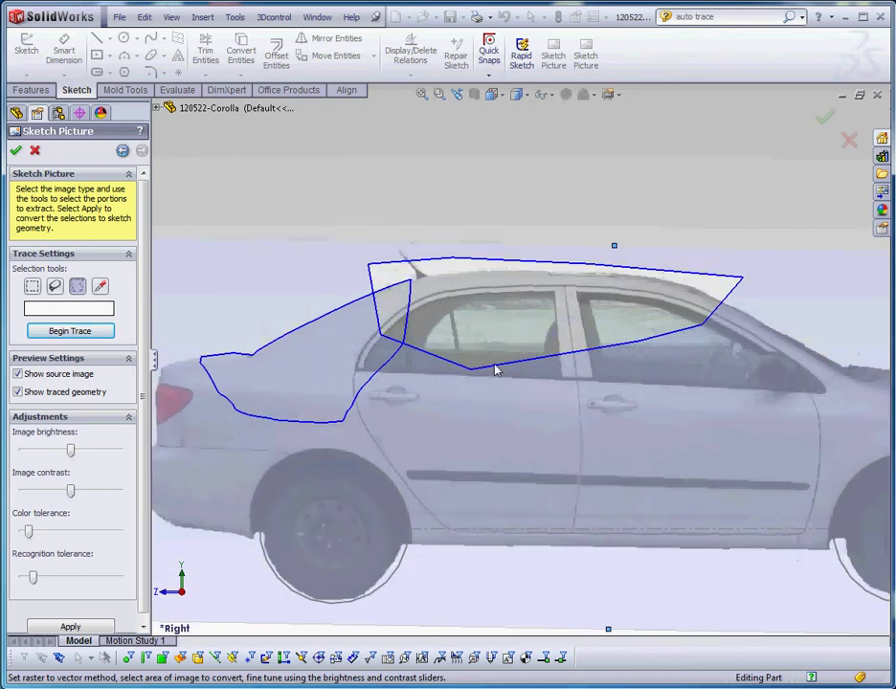
{"action": "scroll", "coordinate": [496, 368], "scroll_direction": "up", "scroll_amount": 3}
{"action": "left_click", "coordinate": [70, 331]}
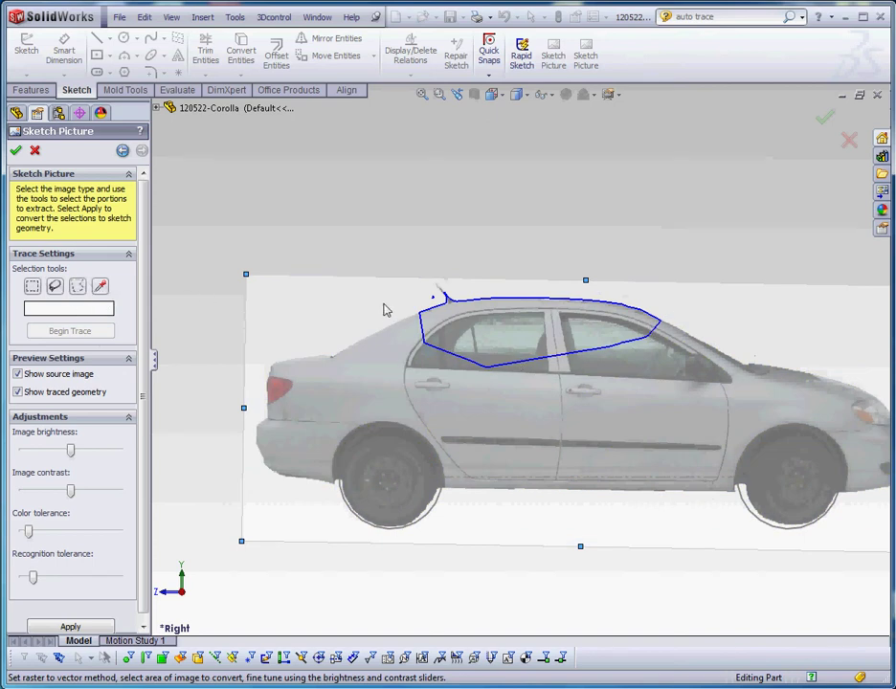
Apply the side-window trace, then polygon-outline the rear window and trunk, trace and apply it.
{"action": "scroll", "coordinate": [141, 501], "scroll_direction": "down", "scroll_amount": 1}
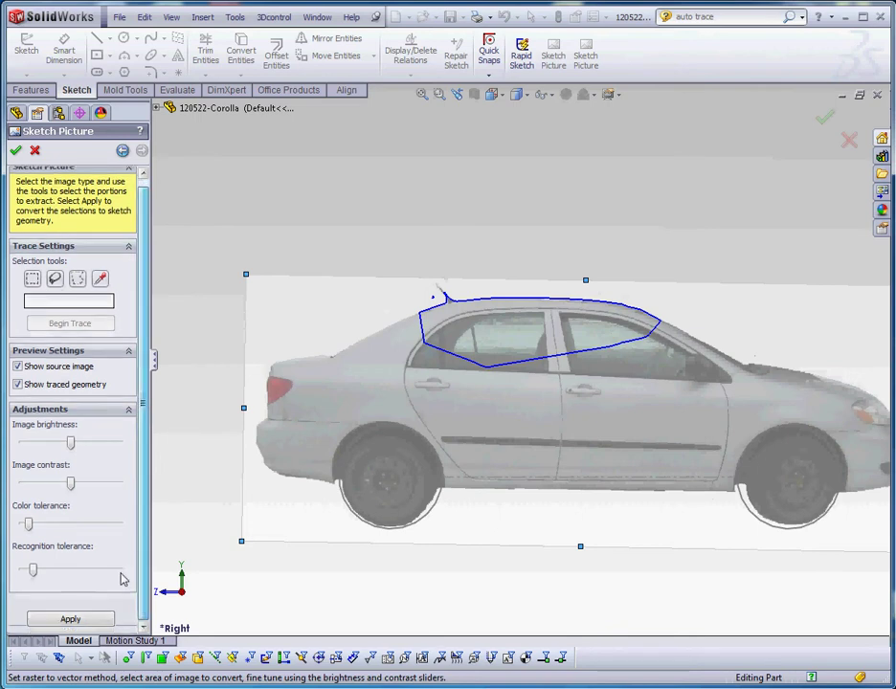
{"action": "left_click", "coordinate": [74, 622]}
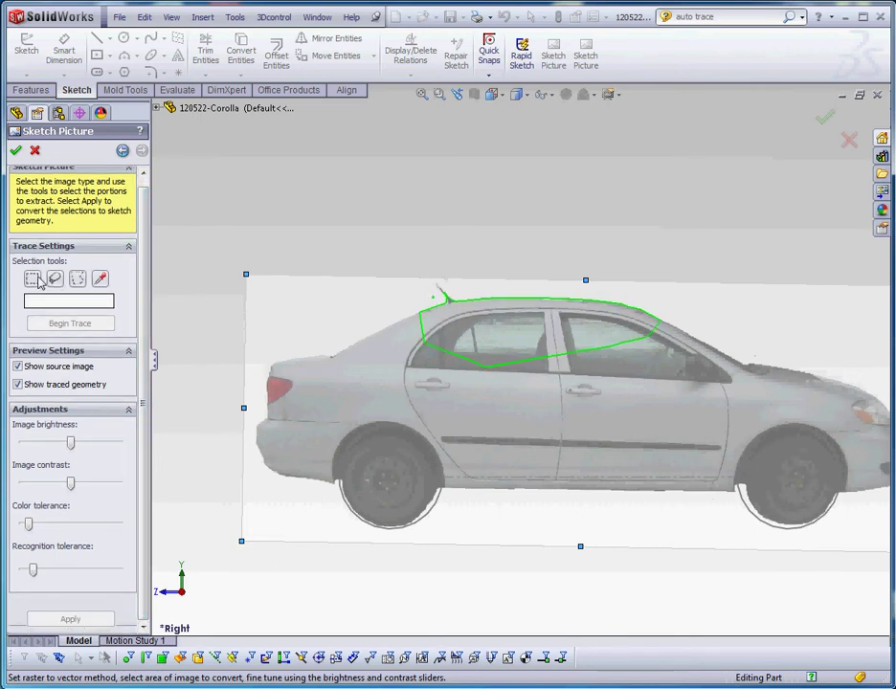
{"action": "left_click", "coordinate": [77, 279]}
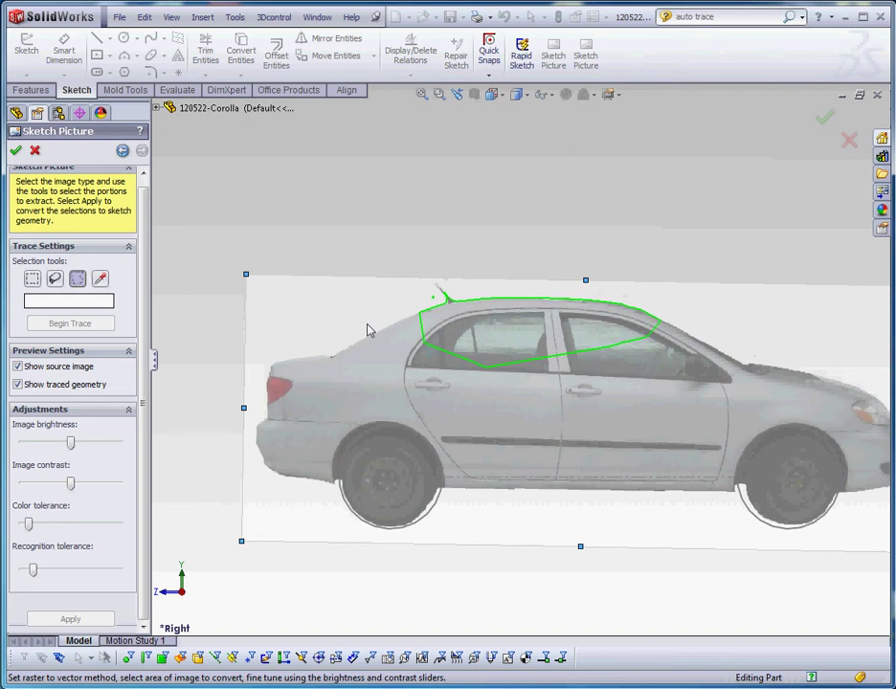
{"action": "left_click", "coordinate": [318, 309]}
{"action": "left_click", "coordinate": [311, 386]}
{"action": "left_click", "coordinate": [413, 414]}
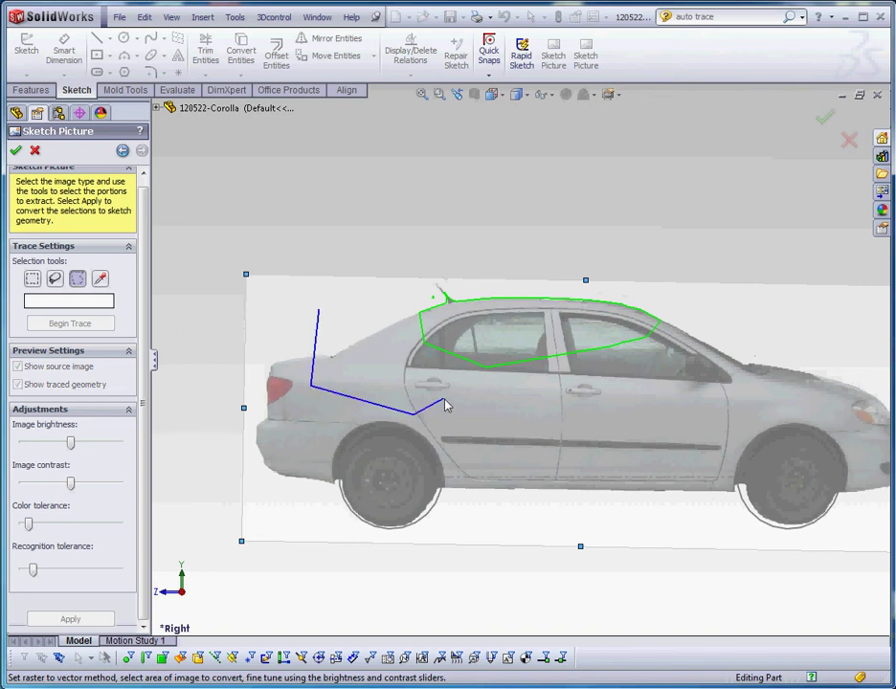
{"action": "left_click", "coordinate": [484, 356]}
{"action": "left_click", "coordinate": [436, 295]}
{"action": "left_click", "coordinate": [388, 295]}
{"action": "left_click", "coordinate": [319, 311]}
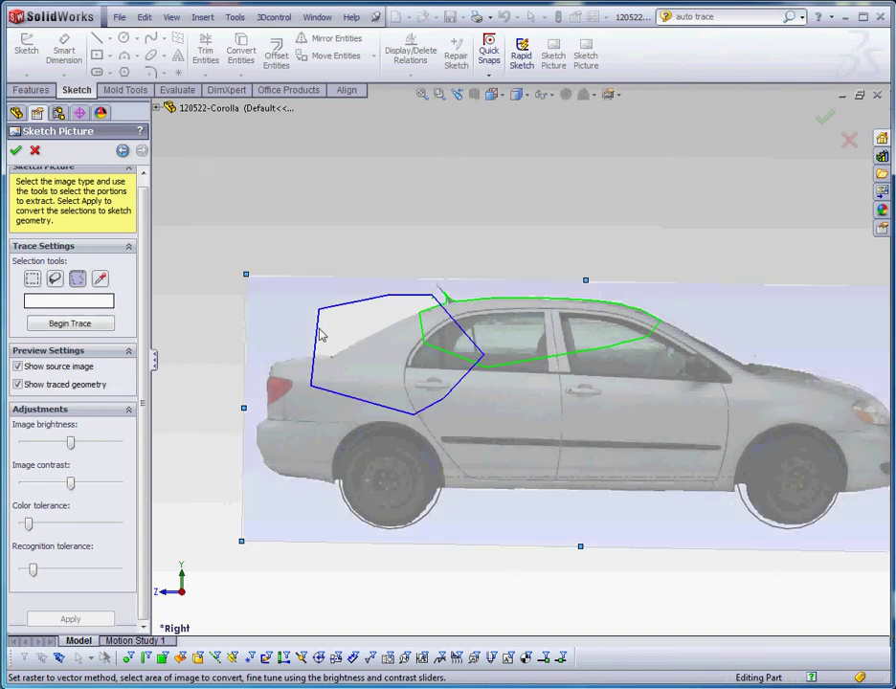
{"action": "left_click", "coordinate": [61, 327]}
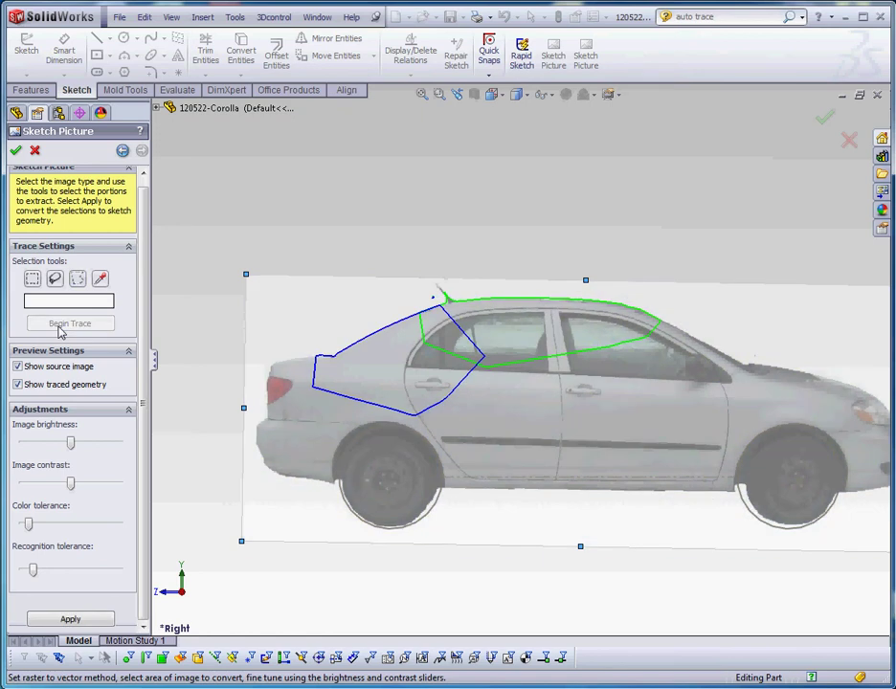
{"action": "left_click", "coordinate": [84, 621]}
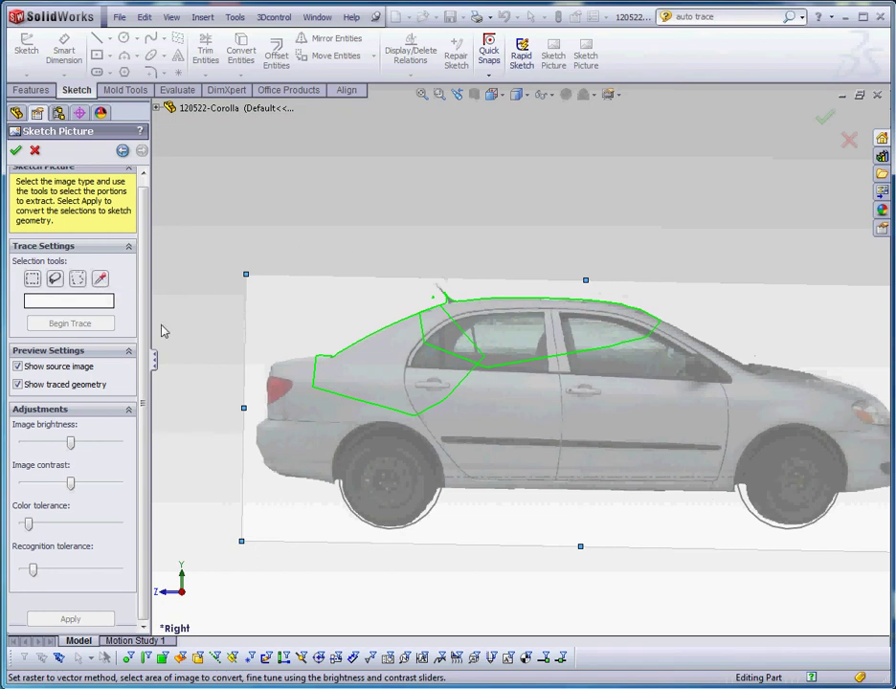
Accept the traces, then box-select the traced window and trunk lines and delete them.
{"action": "left_click", "coordinate": [15, 152]}
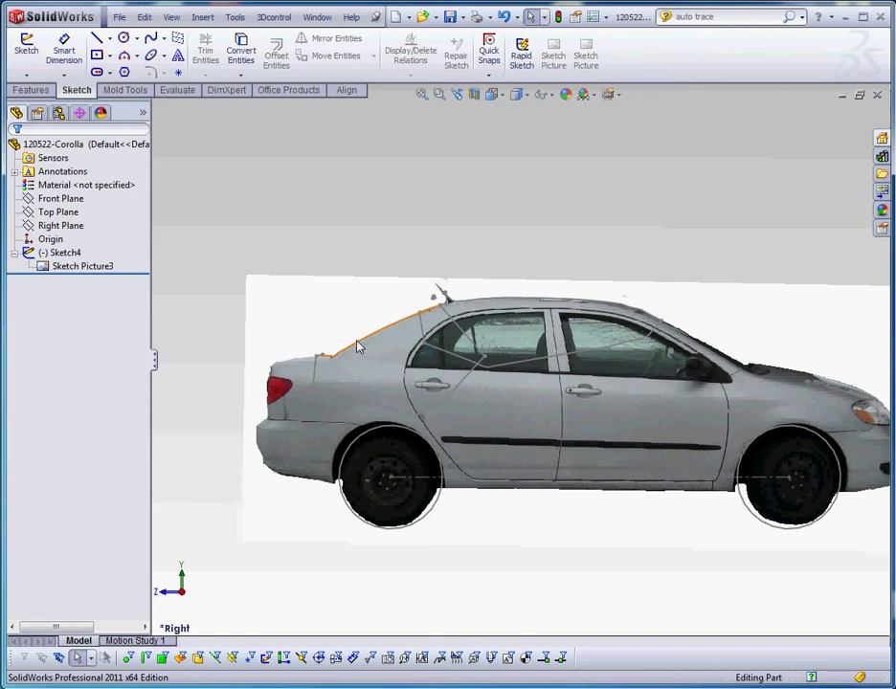
{"action": "mouse_move", "coordinate": [288, 236]}
{"action": "left_mouse_down"}
{"action": "mouse_move", "coordinate": [412, 410]}
{"action": "mouse_move", "coordinate": [679, 410]}
{"action": "mouse_move", "coordinate": [679, 425]}
{"action": "left_mouse_up"}
{"action": "key", "text": "Delete"}
Select the car picture and return to its trace settings page.
{"action": "left_click", "coordinate": [377, 310]}
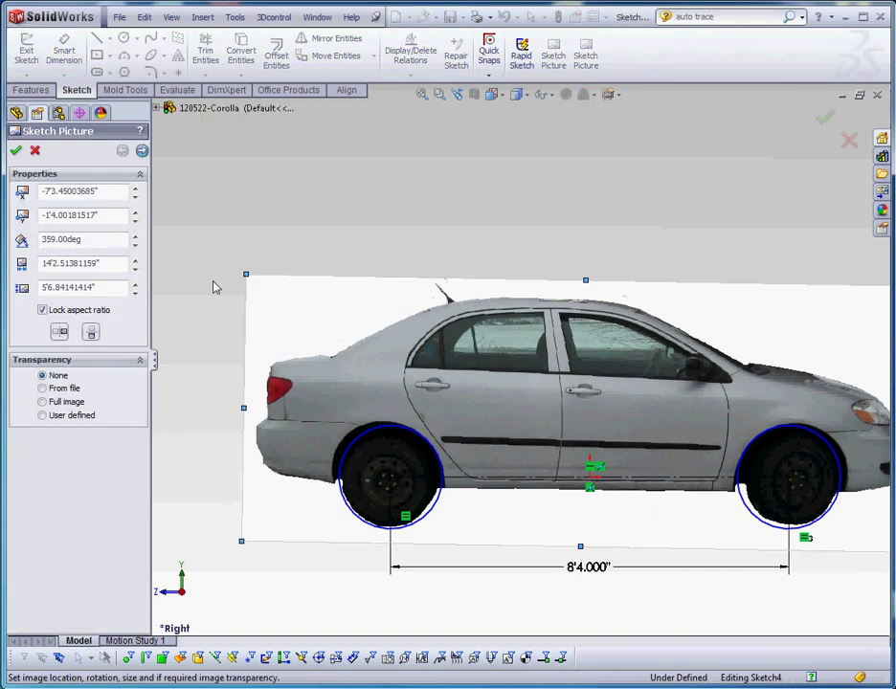
{"action": "left_click", "coordinate": [141, 151]}
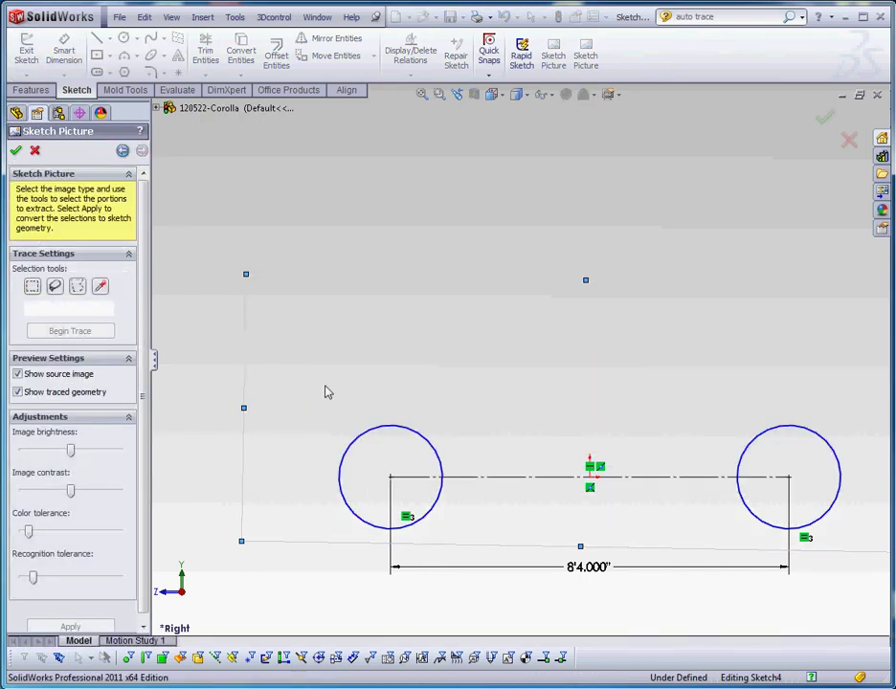
{"action": "scroll", "coordinate": [517, 430], "scroll_direction": "up", "scroll_amount": 3}
{"action": "scroll", "coordinate": [531, 416], "scroll_direction": "down", "scroll_amount": 3}
{"action": "scroll", "coordinate": [518, 402], "scroll_direction": "up", "scroll_amount": 1}
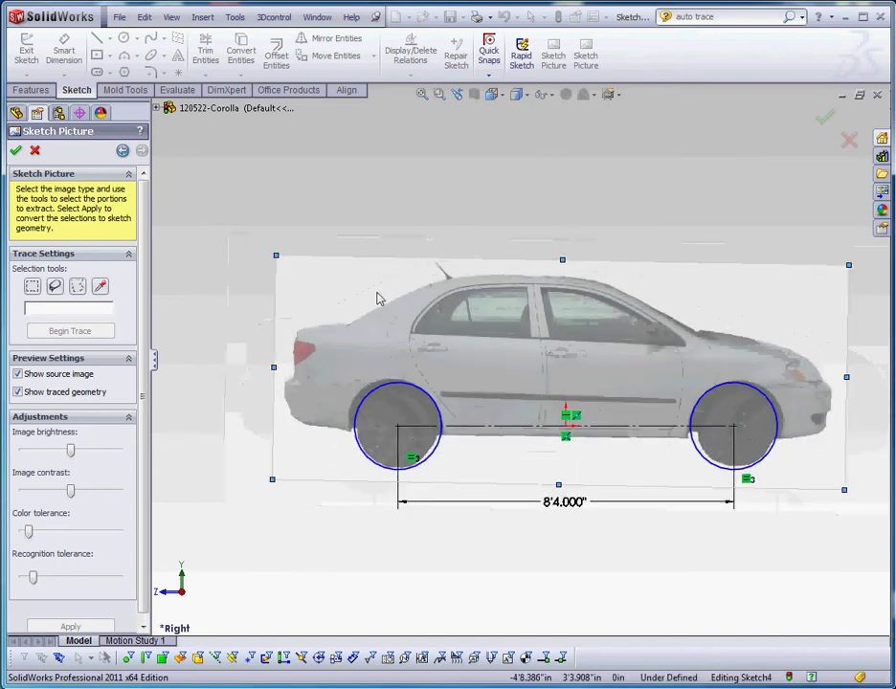
{"action": "scroll", "coordinate": [433, 311], "scroll_direction": "up", "scroll_amount": 1}
{"action": "scroll", "coordinate": [431, 306], "scroll_direction": "down", "scroll_amount": 1}
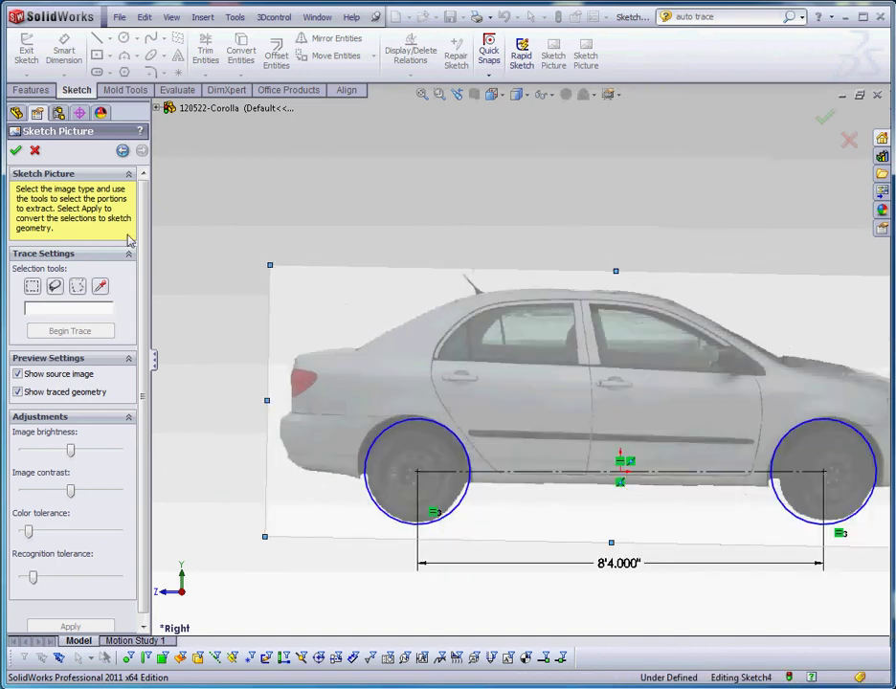
Trace the whole car body by picking the image background colour, and apply it as sketch geometry.
{"action": "left_click", "coordinate": [100, 286]}
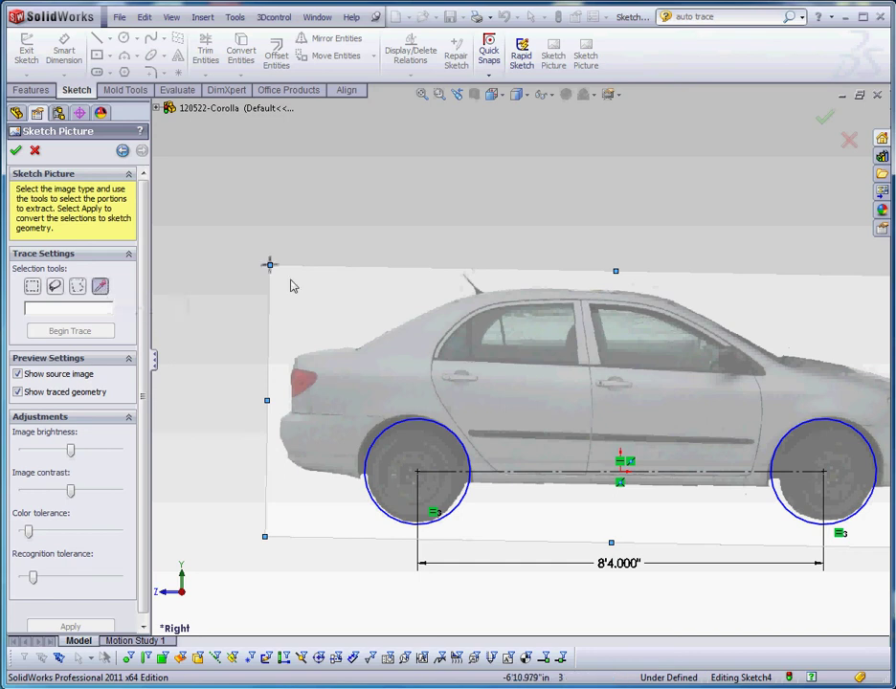
{"action": "left_click", "coordinate": [333, 296]}
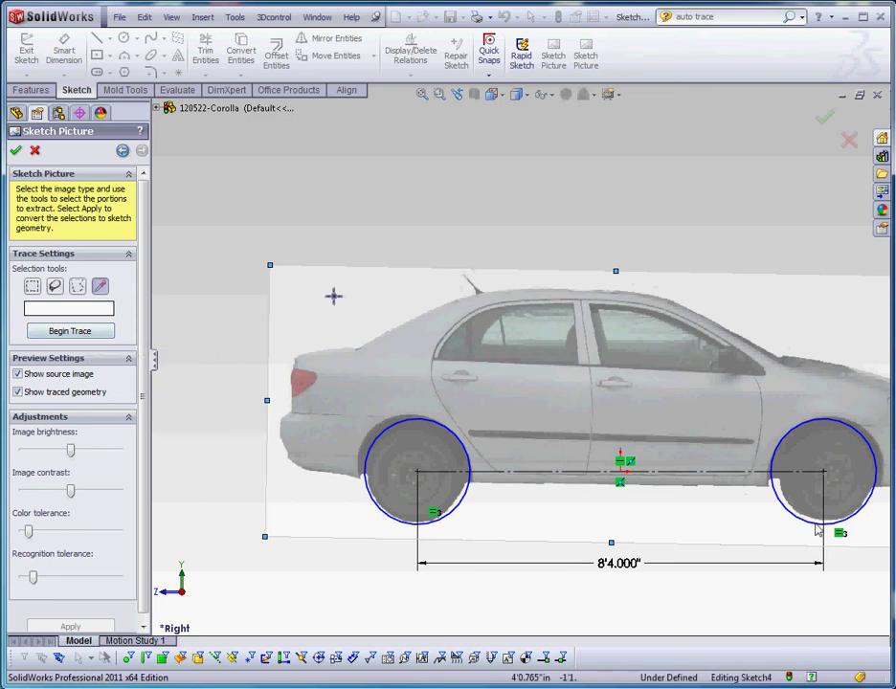
{"action": "left_click", "coordinate": [79, 332]}
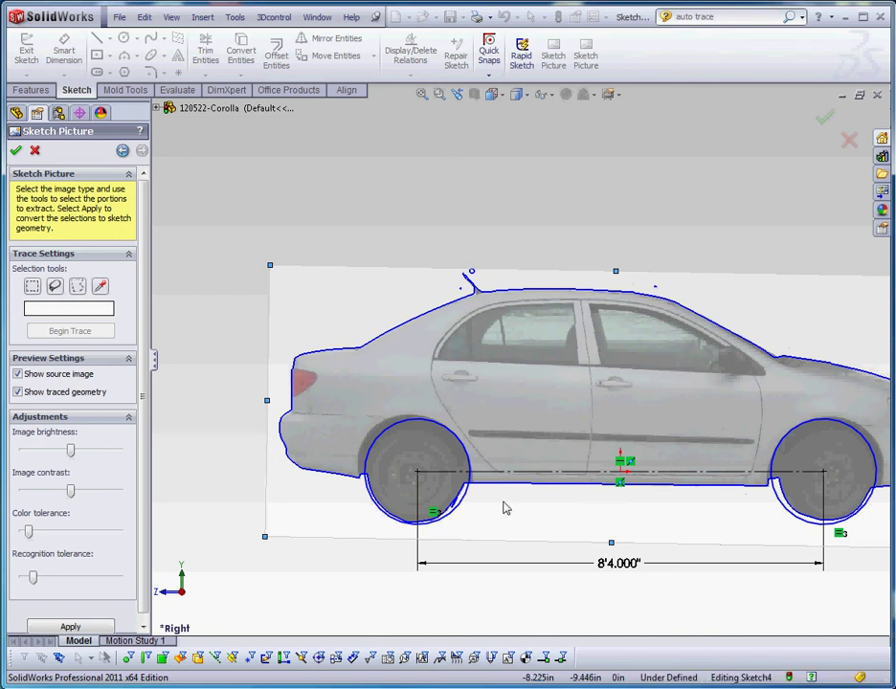
{"action": "scroll", "coordinate": [134, 536], "scroll_direction": "down", "scroll_amount": 1}
{"action": "left_click", "coordinate": [71, 621]}
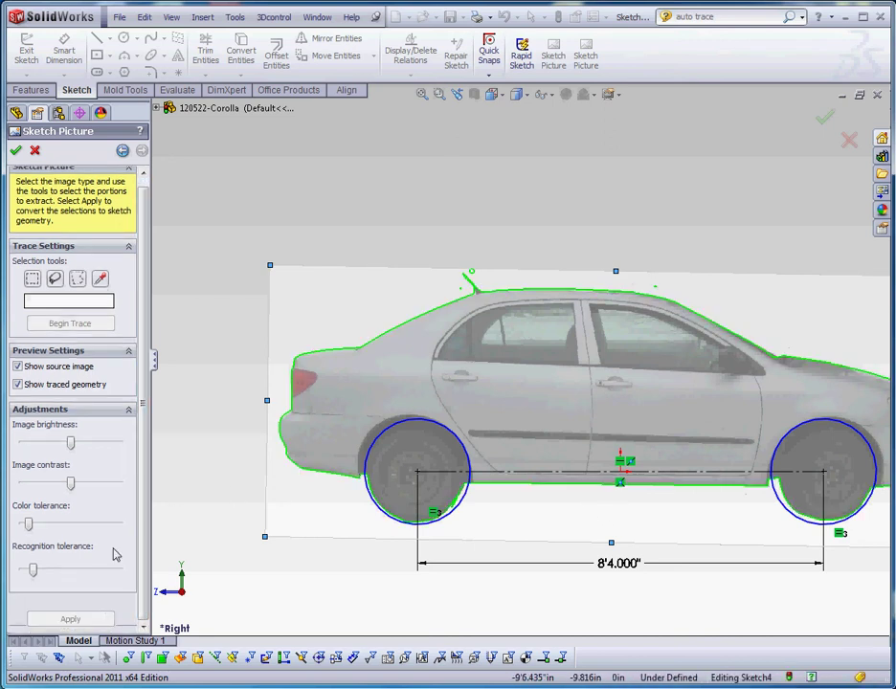
Close the picture trace settings and exit Sketch4.
{"action": "left_click", "coordinate": [15, 150]}
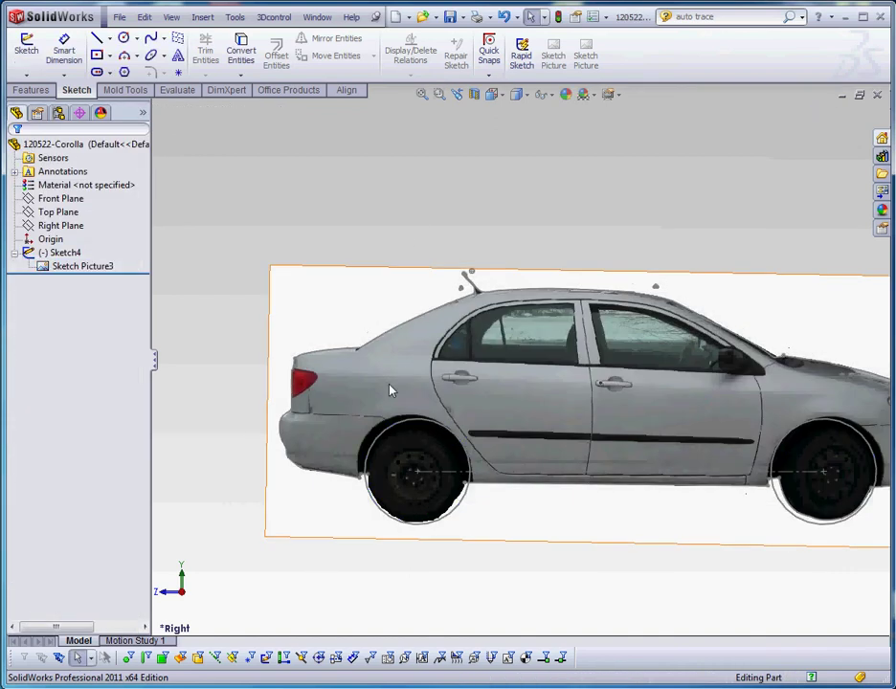
{"action": "double_click", "coordinate": [380, 343]}
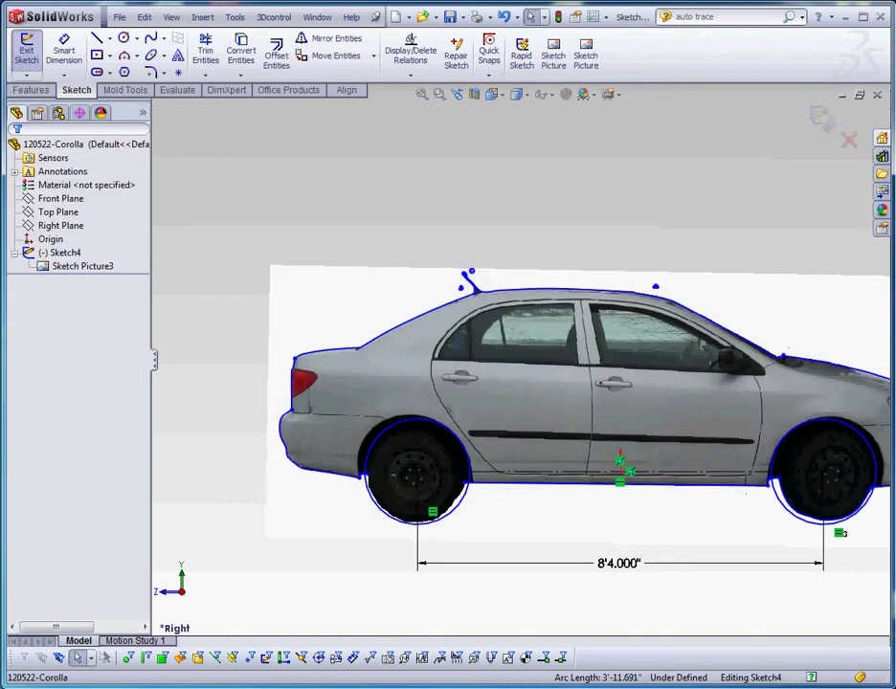
{"action": "left_click", "coordinate": [55, 268]}
{"action": "left_click", "coordinate": [305, 213]}
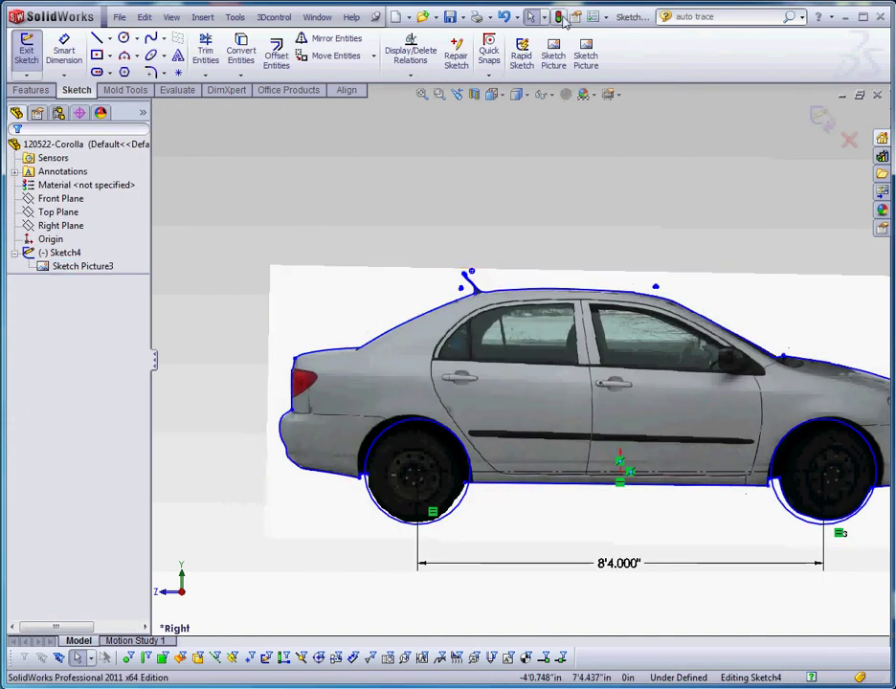
{"action": "key", "text": "ctrl+b"}
Suppress Sketch Picture3 so only the traced outline and wheel circles show.
{"action": "left_click", "coordinate": [65, 267]}
{"action": "right_click", "coordinate": [69, 266]}
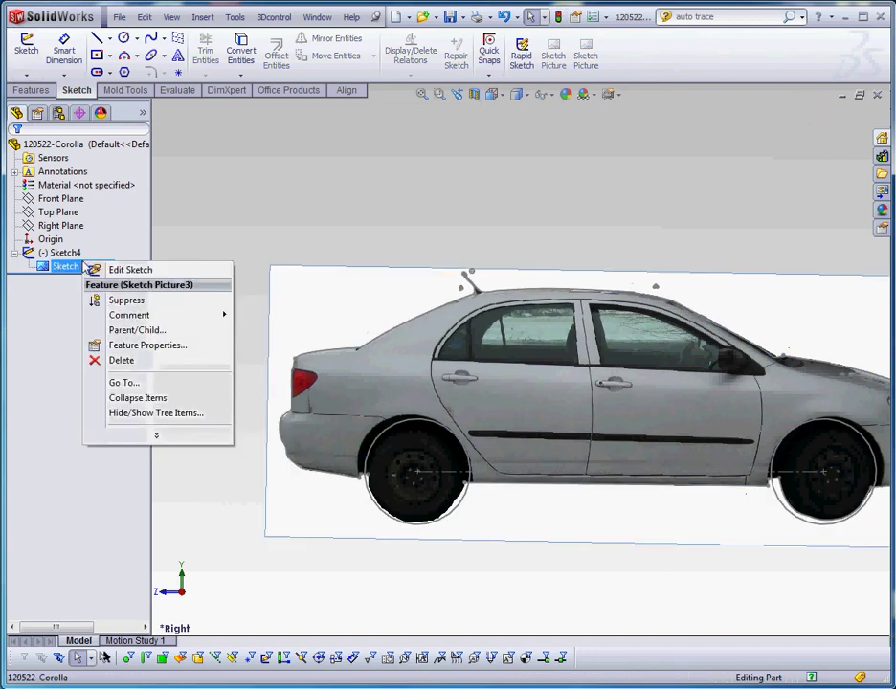
{"action": "left_click", "coordinate": [124, 301]}
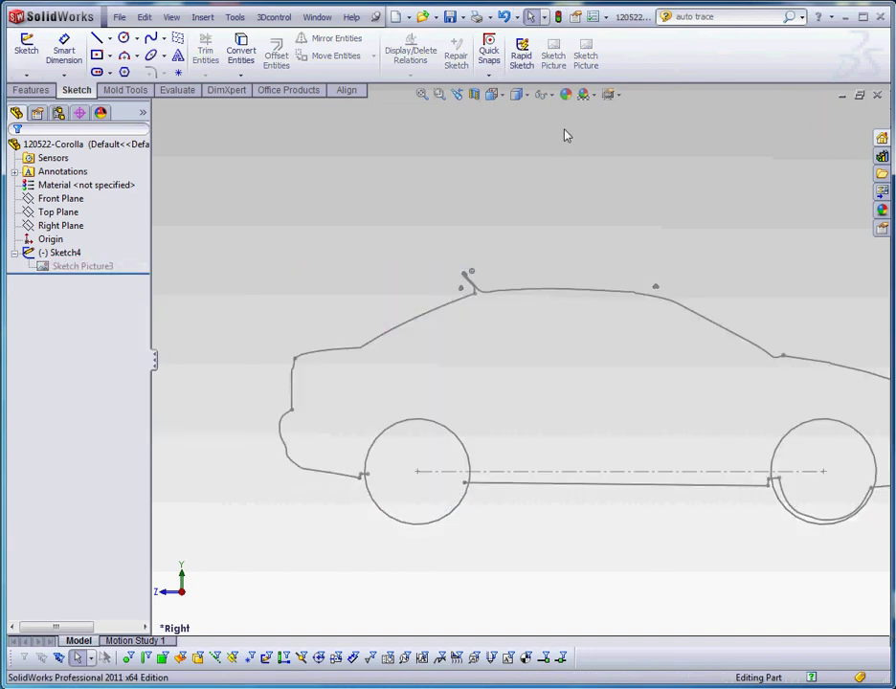
Reopen Sketch4 and shrink the front tire circle to fit the wheel.
{"action": "double_click", "coordinate": [417, 322]}
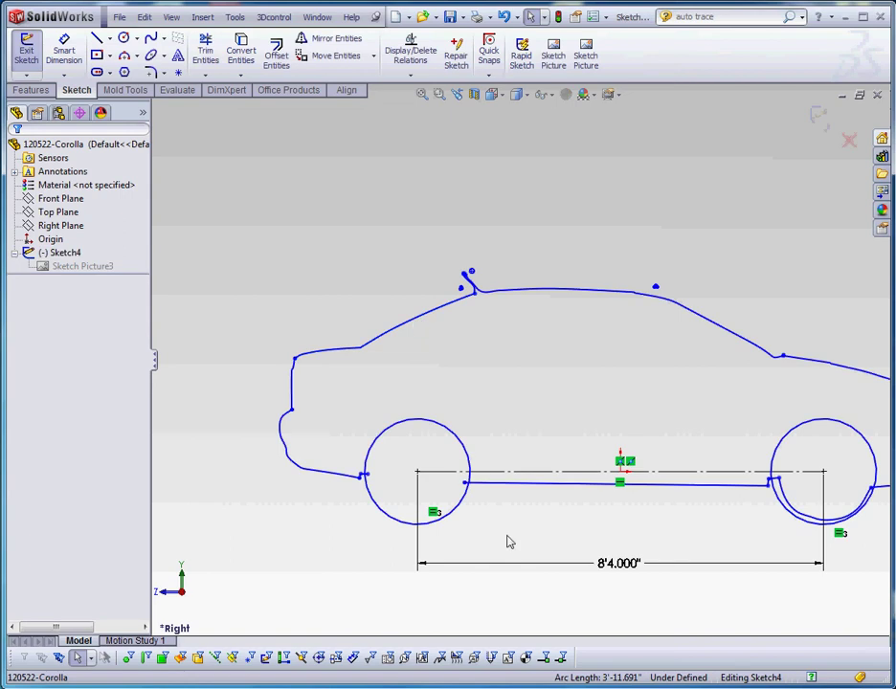
{"action": "scroll", "coordinate": [555, 530], "scroll_direction": "up", "scroll_amount": 3}
{"action": "scroll", "coordinate": [593, 438], "scroll_direction": "down", "scroll_amount": 5}
{"action": "scroll", "coordinate": [598, 460], "scroll_direction": "up", "scroll_amount": 1}
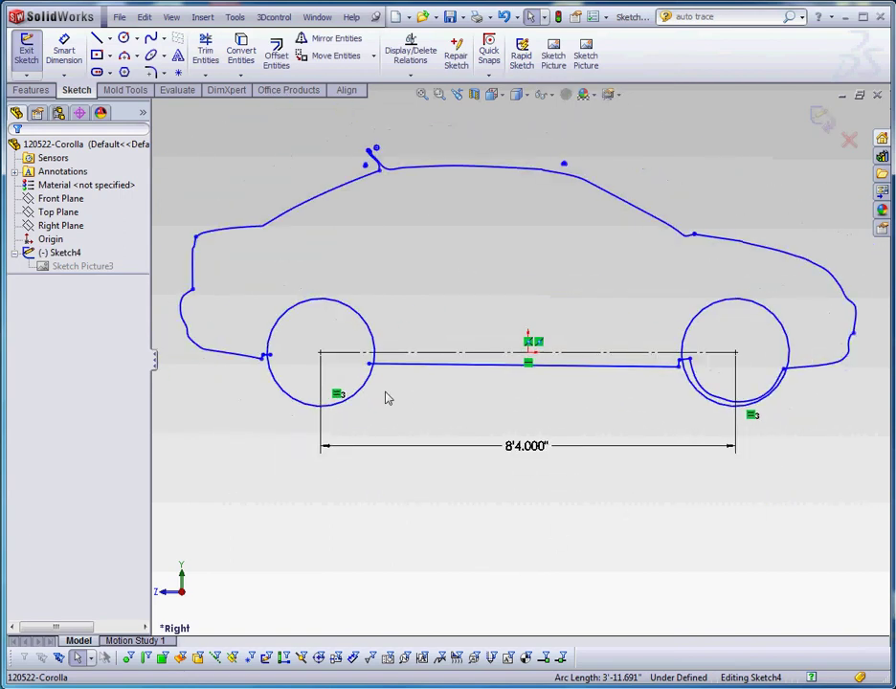
{"action": "mouse_move", "coordinate": [336, 310]}
{"action": "left_mouse_down"}
{"action": "mouse_move", "coordinate": [362, 285]}
{"action": "mouse_move", "coordinate": [338, 322]}
{"action": "left_mouse_up"}
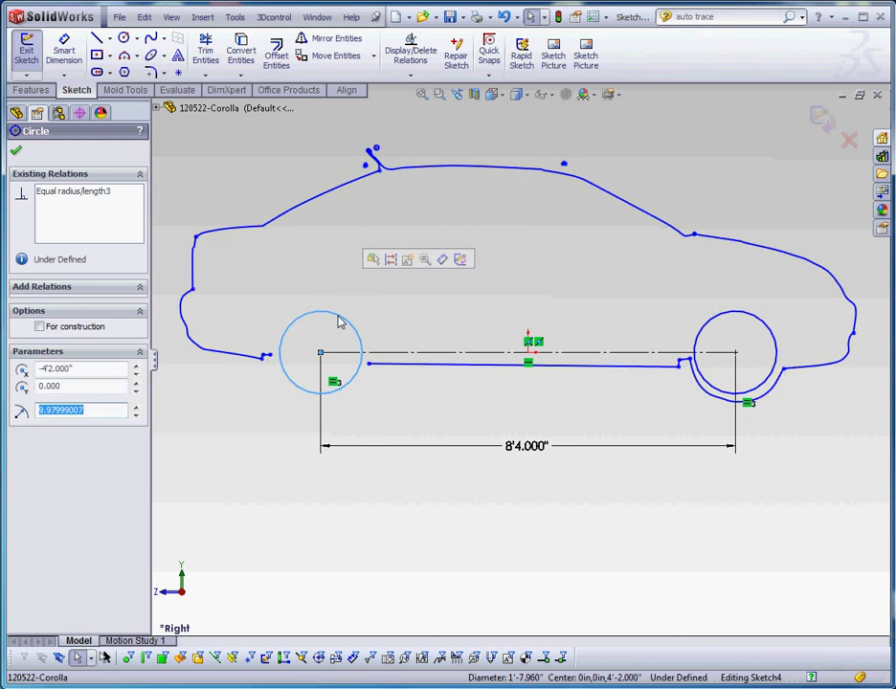
{"action": "key", "text": "Escape"}
{"action": "left_click", "coordinate": [308, 300]}
{"action": "key", "text": "Escape"}
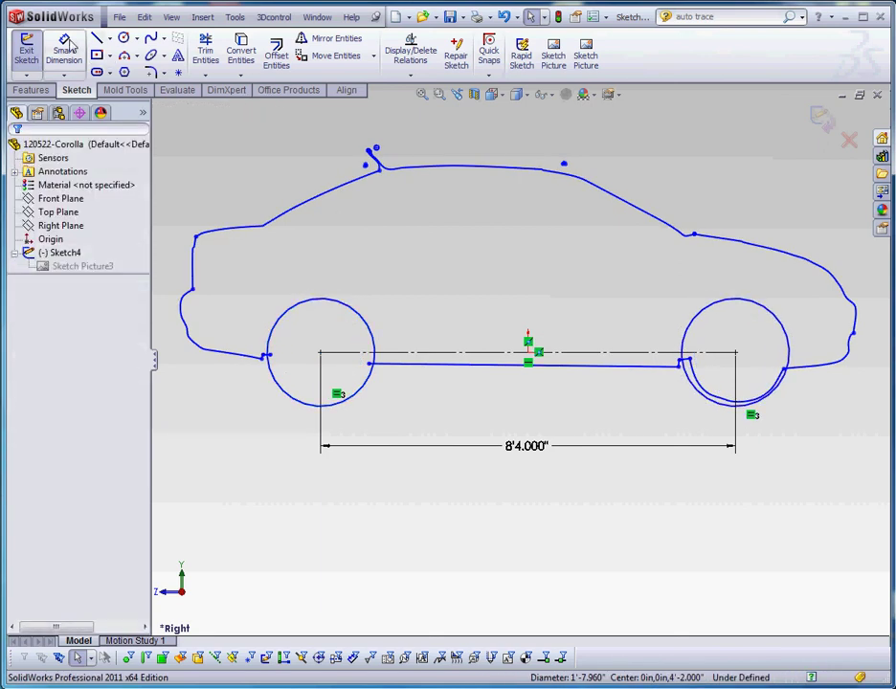
Dimension the front tire circle with a Ø2'2.000" diameter.
{"action": "left_click", "coordinate": [65, 48]}
{"action": "left_click", "coordinate": [356, 316]}
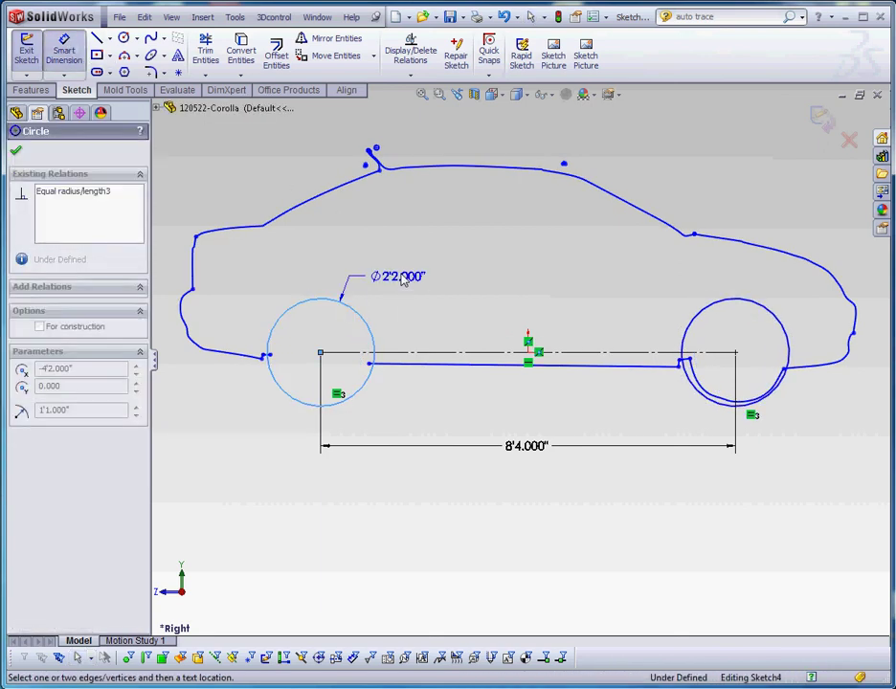
{"action": "left_click", "coordinate": [401, 290]}
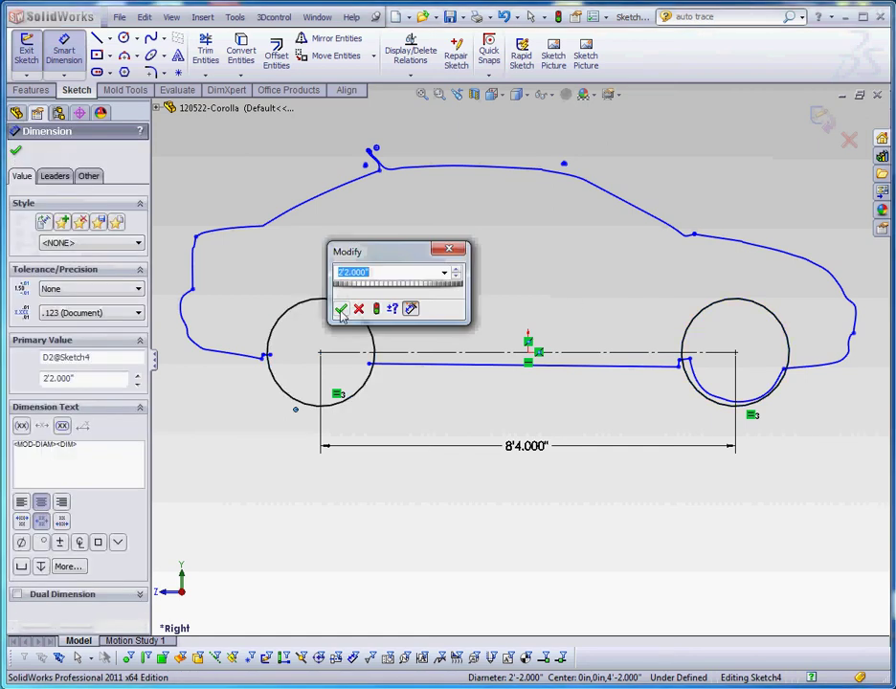
{"action": "key", "text": "Return"}
{"action": "key", "text": "Escape"}
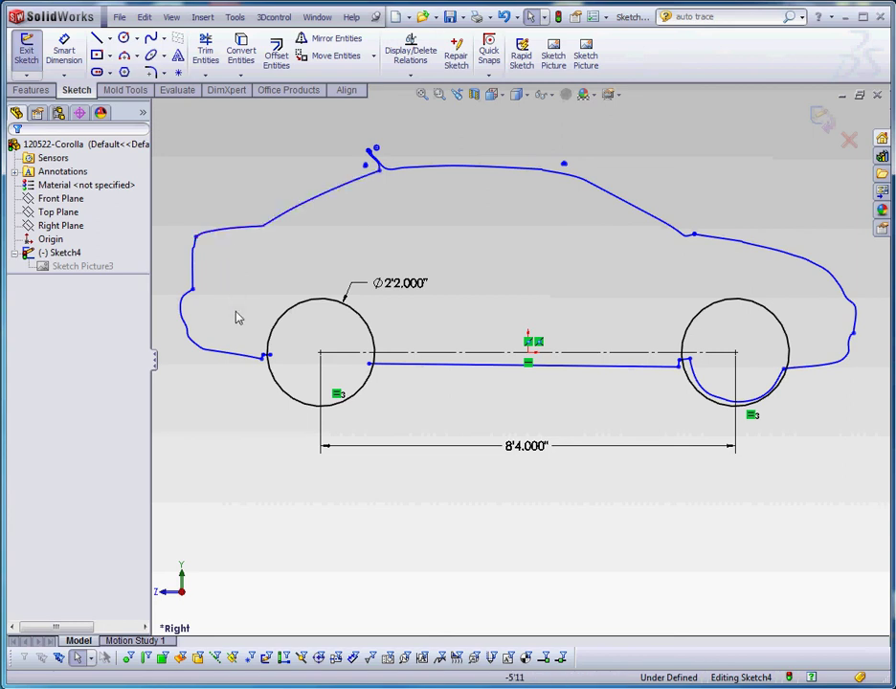
Power-trim the outline stubs inside the front tire circle.
{"action": "scroll", "coordinate": [380, 376], "scroll_direction": "up", "scroll_amount": 2}
{"action": "scroll", "coordinate": [364, 350], "scroll_direction": "down", "scroll_amount": 6}
{"action": "scroll", "coordinate": [363, 349], "scroll_direction": "down", "scroll_amount": 3}
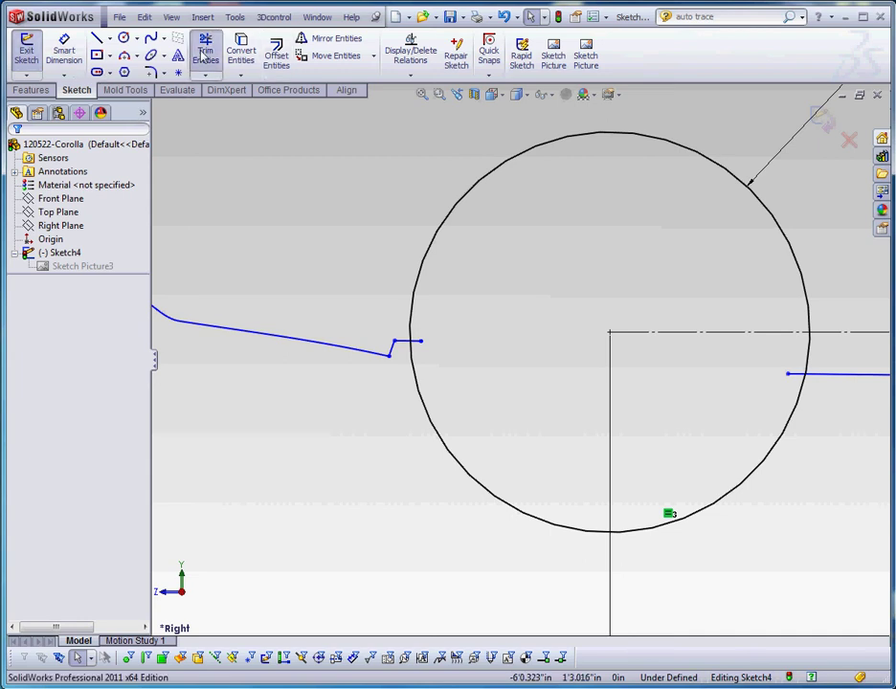
{"action": "left_click", "coordinate": [205, 53]}
{"action": "scroll", "coordinate": [436, 335], "scroll_direction": "down", "scroll_amount": 3}
{"action": "left_click_drag", "start_coordinate": [422, 346], "coordinate": [404, 386]}
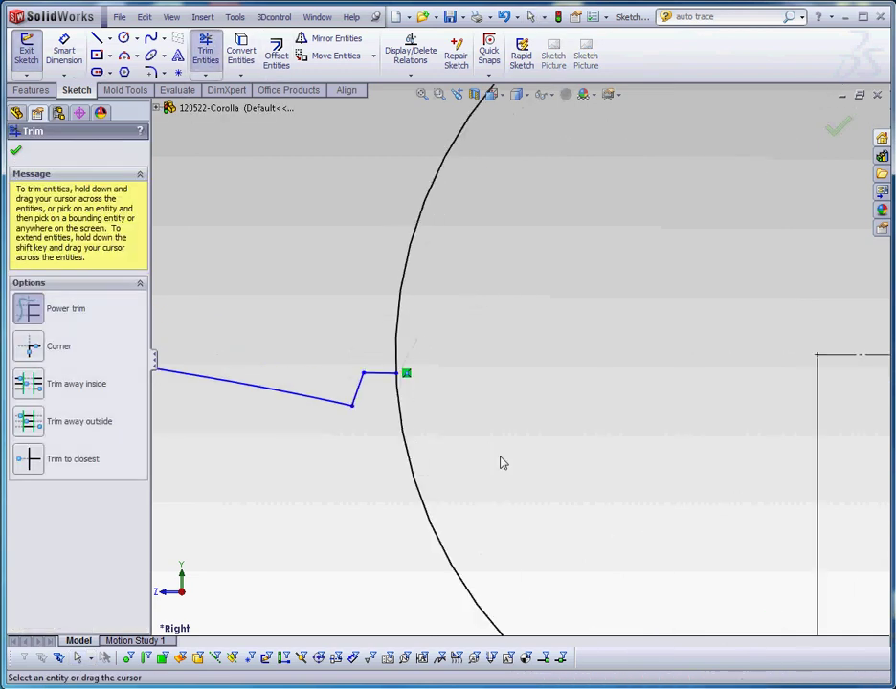
{"action": "scroll", "coordinate": [500, 462], "scroll_direction": "up", "scroll_amount": 2}
{"action": "scroll", "coordinate": [835, 475], "scroll_direction": "up", "scroll_amount": 2}
{"action": "scroll", "coordinate": [835, 475], "scroll_direction": "down", "scroll_amount": 1}
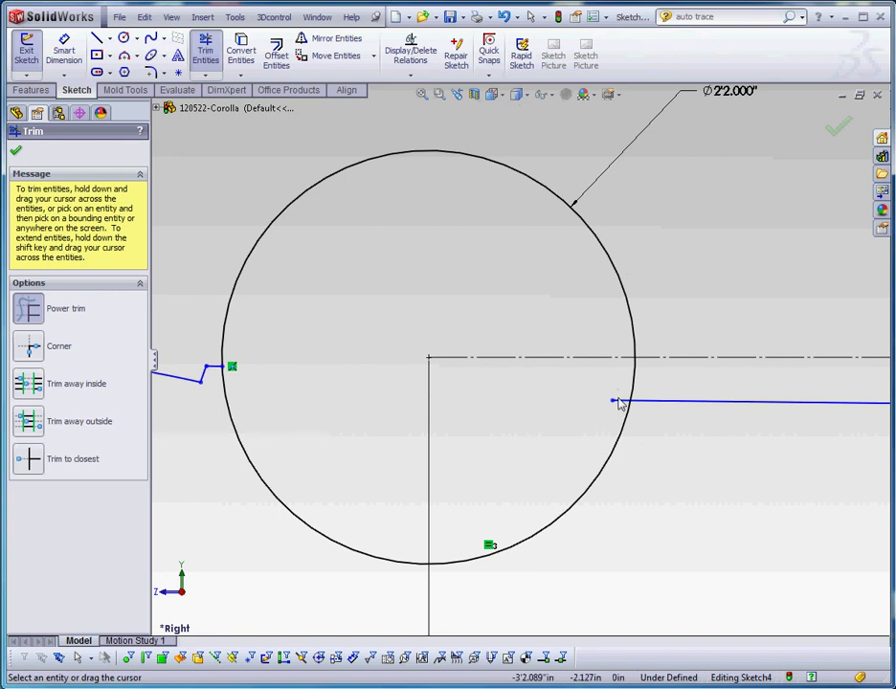
{"action": "left_click_drag", "start_coordinate": [619, 410], "coordinate": [608, 424]}
Trim the outline segments and last stub inside the rear tire circle.
{"action": "scroll", "coordinate": [760, 468], "scroll_direction": "up", "scroll_amount": 5}
{"action": "scroll", "coordinate": [785, 345], "scroll_direction": "down", "scroll_amount": 4}
{"action": "scroll", "coordinate": [780, 330], "scroll_direction": "down", "scroll_amount": 1}
{"action": "mouse_move", "coordinate": [756, 299]}
{"action": "left_mouse_down"}
{"action": "mouse_move", "coordinate": [769, 355]}
{"action": "mouse_move", "coordinate": [814, 365]}
{"action": "mouse_move", "coordinate": [859, 469]}
{"action": "left_mouse_up"}
{"action": "scroll", "coordinate": [785, 406], "scroll_direction": "up", "scroll_amount": 4}
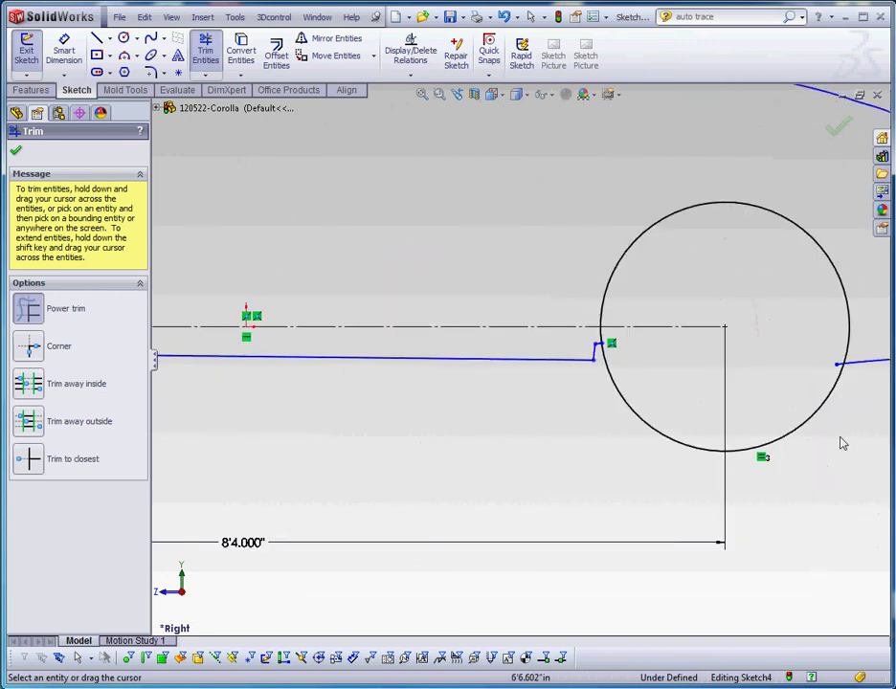
{"action": "scroll", "coordinate": [766, 393], "scroll_direction": "down", "scroll_amount": 4}
{"action": "left_click_drag", "start_coordinate": [630, 404], "coordinate": [599, 423]}
{"action": "scroll", "coordinate": [599, 426], "scroll_direction": "up", "scroll_amount": 6}
{"action": "scroll", "coordinate": [394, 287], "scroll_direction": "down", "scroll_amount": 1}
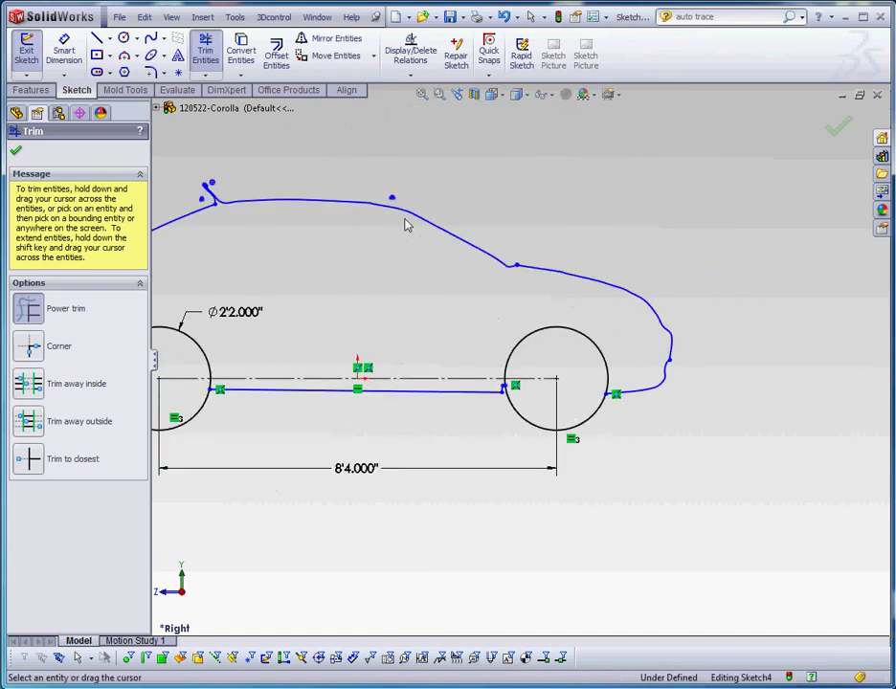
{"action": "key", "text": "Escape"}
Remove the stray points and short lines above the roof and around the windshield.
{"action": "mouse_move", "coordinate": [361, 170]}
{"action": "left_mouse_down"}
{"action": "mouse_move", "coordinate": [382, 208]}
{"action": "mouse_move", "coordinate": [431, 231]}
{"action": "left_mouse_up"}
{"action": "key", "text": "Escape"}
{"action": "scroll", "coordinate": [184, 153], "scroll_direction": "down", "scroll_amount": 5}
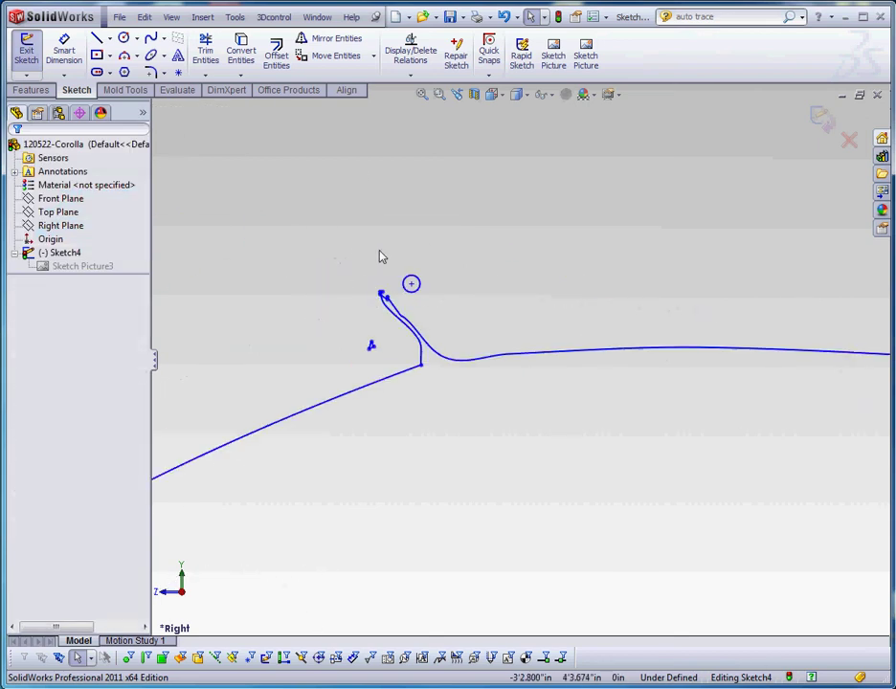
{"action": "left_click_drag", "start_coordinate": [379, 250], "coordinate": [430, 305]}
{"action": "key", "text": "Escape"}
{"action": "left_click_drag", "start_coordinate": [322, 313], "coordinate": [397, 377]}
{"action": "key", "text": "Escape"}
{"action": "scroll", "coordinate": [418, 314], "scroll_direction": "down", "scroll_amount": 4}
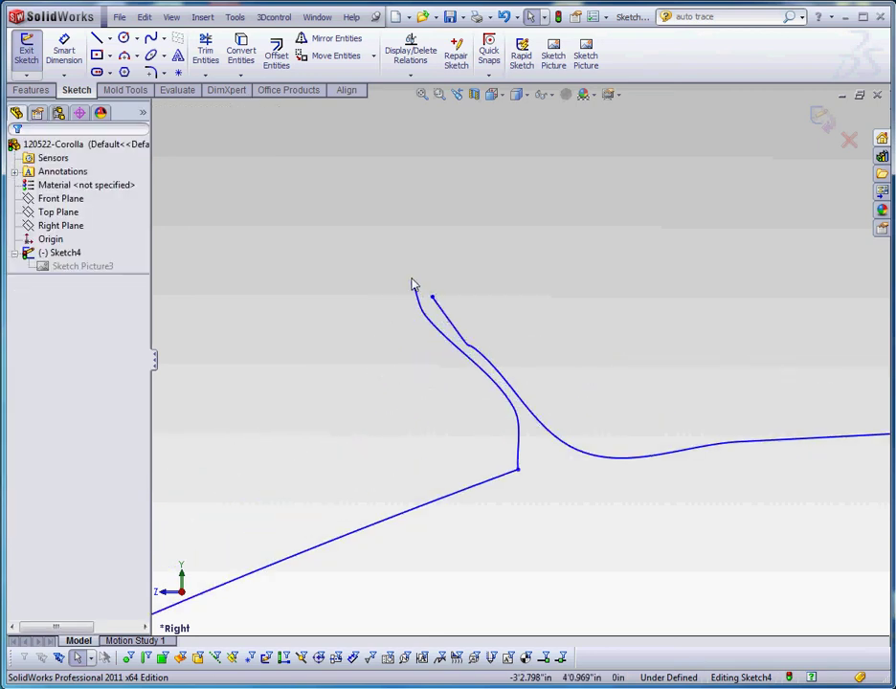
Draw a short line bridging the two loose outline ends at the windshield spike, then zoom out.
{"action": "left_click", "coordinate": [97, 38]}
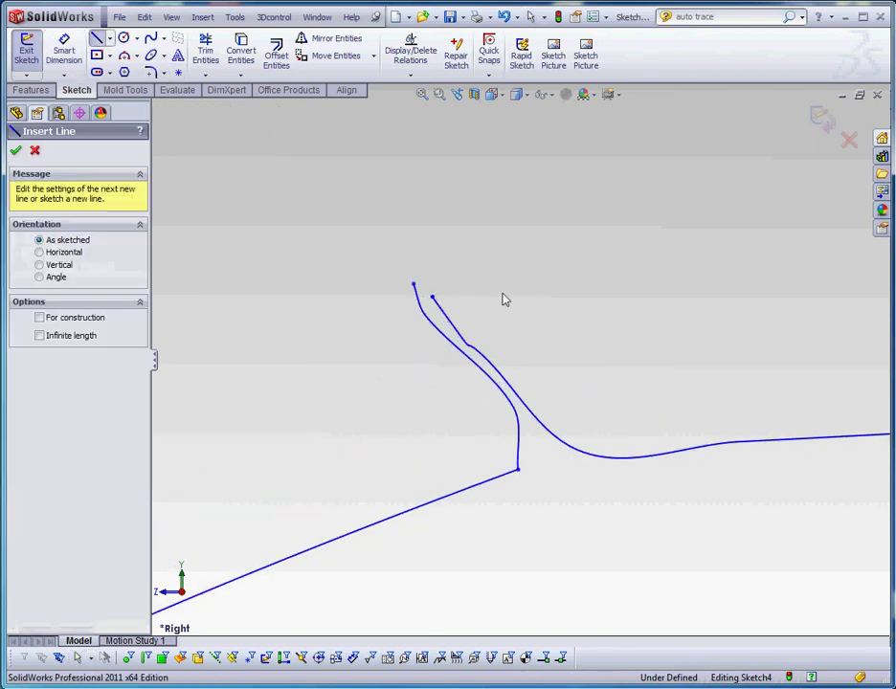
{"action": "left_click", "coordinate": [414, 284]}
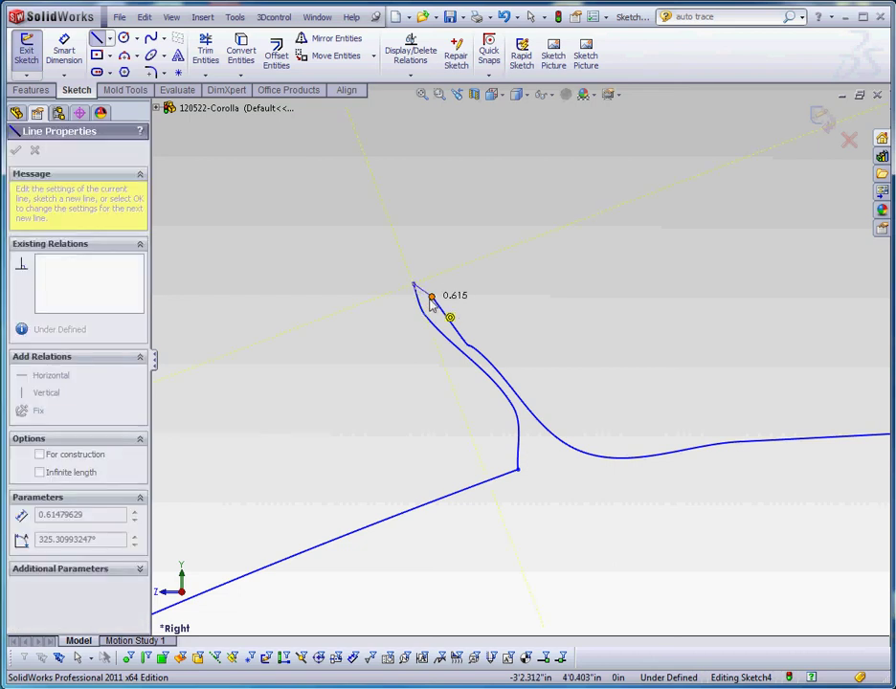
{"action": "left_click", "coordinate": [433, 298]}
{"action": "key", "text": "Escape"}
{"action": "scroll", "coordinate": [610, 507], "scroll_direction": "up", "scroll_amount": 5}
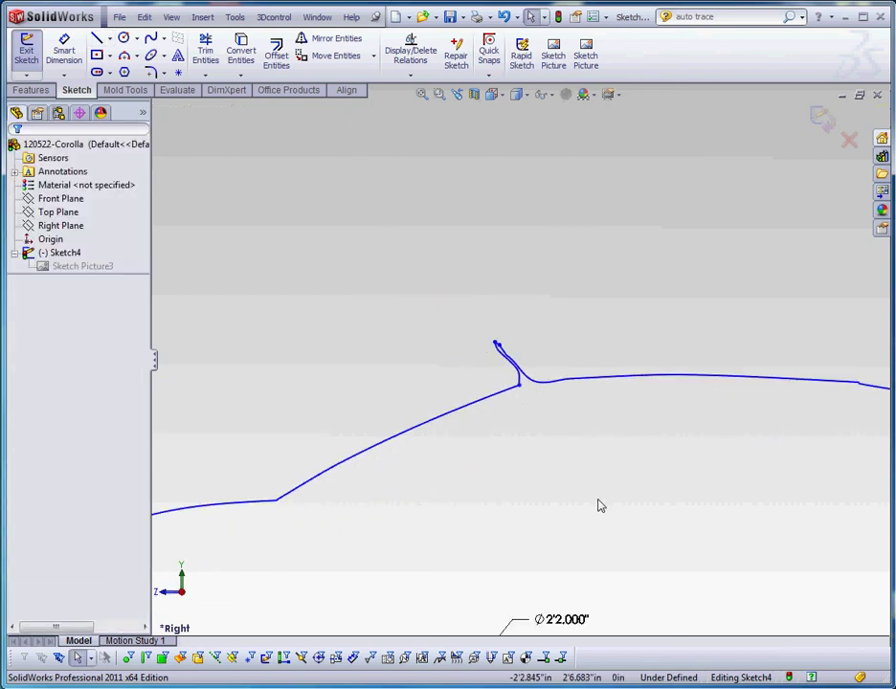
{"action": "scroll", "coordinate": [613, 479], "scroll_direction": "down", "scroll_amount": 2}
{"action": "scroll", "coordinate": [679, 434], "scroll_direction": "up", "scroll_amount": 3}
{"action": "scroll", "coordinate": [644, 430], "scroll_direction": "down", "scroll_amount": 3}
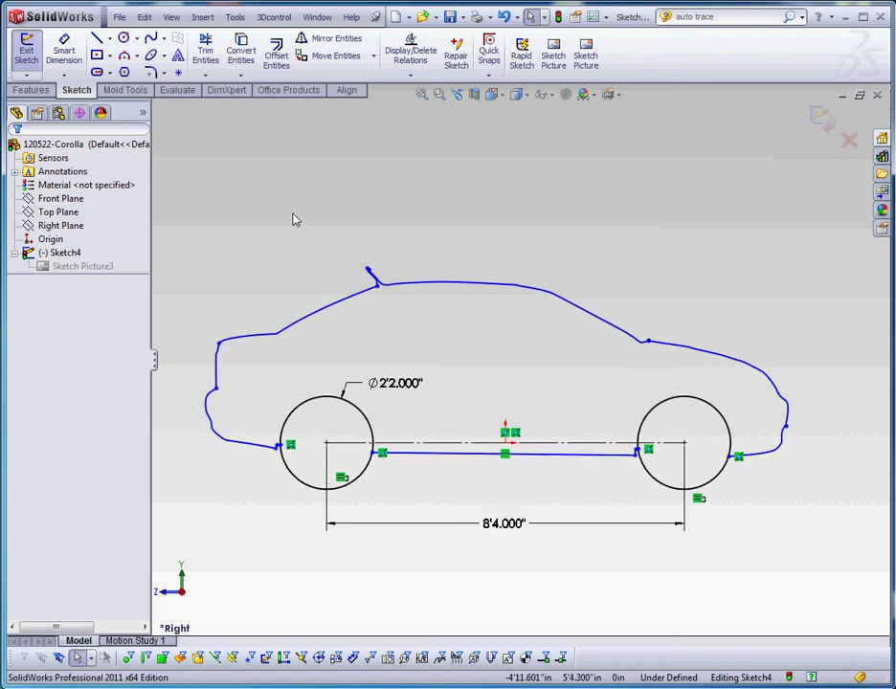